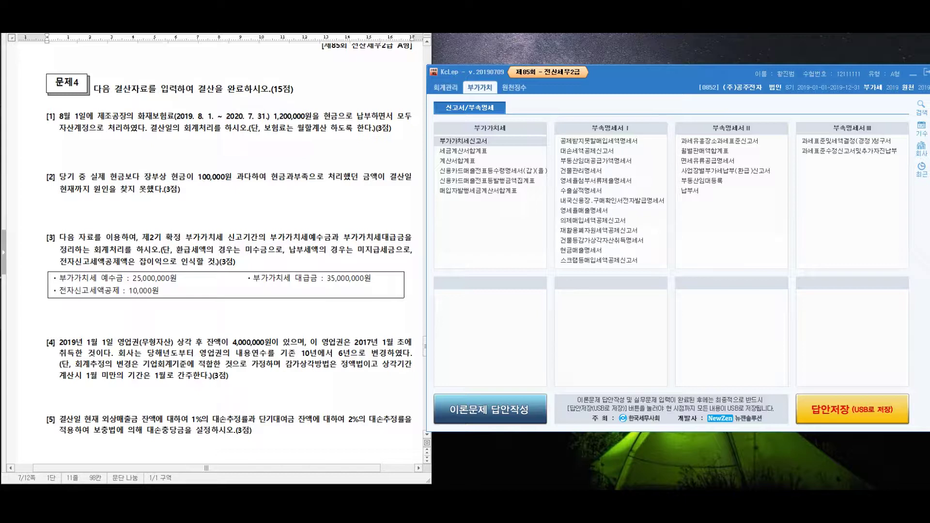
Circle 자산계정 in problem 1 and handwrite the 8/1 journal entry above it, debiting 선급비용 and crediting cash for 1,200,000 each.
{"action": "left_click_drag", "start_coordinate": [70, 103], "coordinate": [33, 127]}
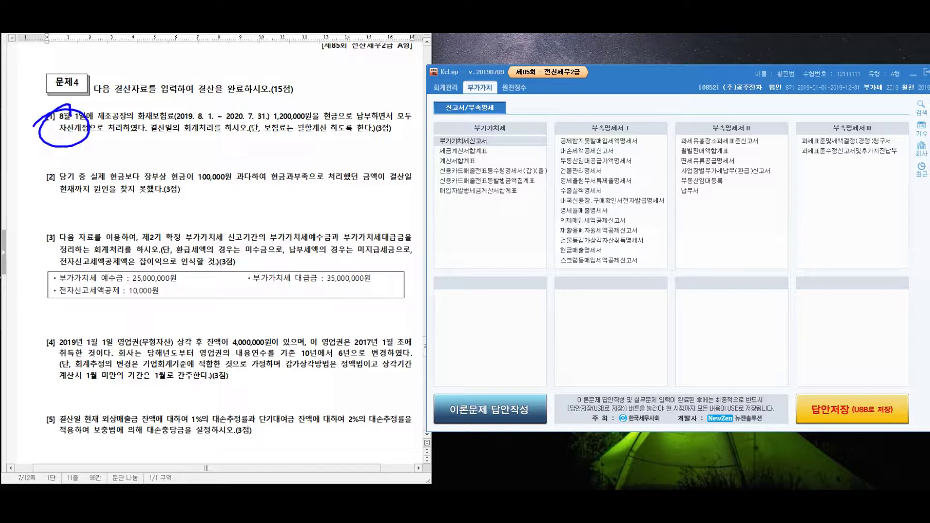
{"action": "left_click_drag", "start_coordinate": [95, 73], "coordinate": [96, 110]}
{"action": "mouse_move", "coordinate": [112, 85]}
{"action": "left_mouse_down"}
{"action": "mouse_move", "coordinate": [115, 106]}
{"action": "mouse_move", "coordinate": [138, 99]}
{"action": "left_mouse_up"}
{"action": "mouse_move", "coordinate": [142, 85]}
{"action": "left_mouse_down"}
{"action": "mouse_move", "coordinate": [148, 106]}
{"action": "mouse_move", "coordinate": [182, 111]}
{"action": "mouse_move", "coordinate": [213, 99]}
{"action": "left_mouse_up"}
{"action": "left_click_drag", "start_coordinate": [201, 99], "coordinate": [217, 115]}
{"action": "mouse_move", "coordinate": [237, 85]}
{"action": "left_mouse_down"}
{"action": "mouse_move", "coordinate": [232, 112]}
{"action": "mouse_move", "coordinate": [335, 107]}
{"action": "left_mouse_up"}
{"action": "mouse_move", "coordinate": [338, 89]}
{"action": "left_mouse_down"}
{"action": "mouse_move", "coordinate": [350, 111]}
{"action": "mouse_move", "coordinate": [356, 96]}
{"action": "mouse_move", "coordinate": [371, 99]}
{"action": "left_mouse_up"}
{"action": "mouse_move", "coordinate": [360, 95]}
{"action": "left_mouse_down"}
{"action": "mouse_move", "coordinate": [368, 111]}
{"action": "mouse_move", "coordinate": [438, 112]}
{"action": "left_mouse_up"}
{"action": "left_click_drag", "start_coordinate": [450, 102], "coordinate": [467, 108]}
{"action": "left_click_drag", "start_coordinate": [463, 112], "coordinate": [513, 105]}
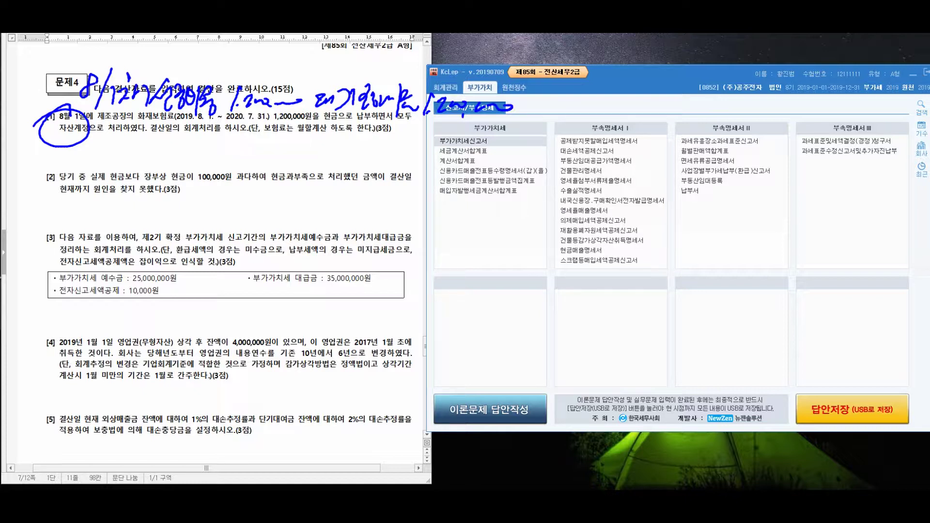
Mark the 문제4 heading with a circled 1 and handwrite the 12/31 보험료 and 선급비용 entry with blank amount lines.
{"action": "mouse_move", "coordinate": [73, 66]}
{"action": "left_mouse_down"}
{"action": "mouse_move", "coordinate": [43, 97]}
{"action": "mouse_move", "coordinate": [82, 59]}
{"action": "mouse_move", "coordinate": [78, 75]}
{"action": "left_mouse_up"}
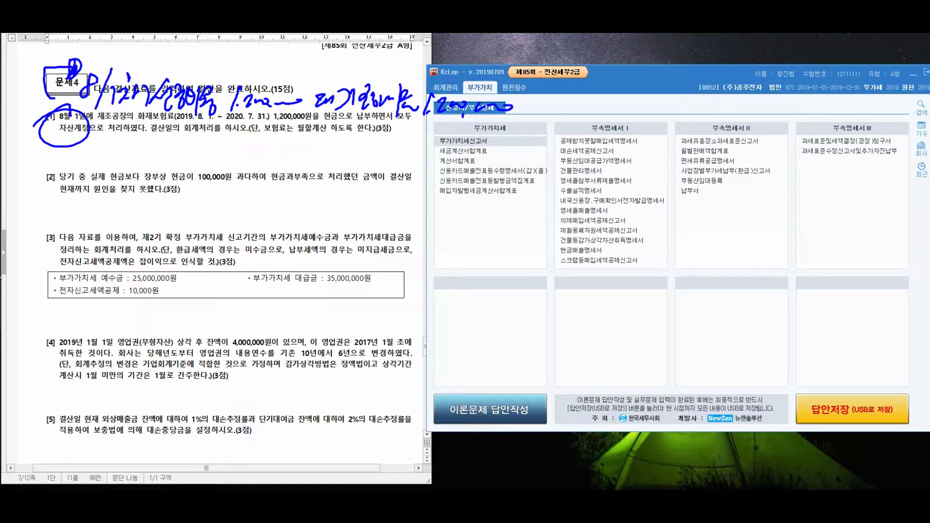
{"action": "mouse_move", "coordinate": [89, 149]}
{"action": "left_mouse_down"}
{"action": "mouse_move", "coordinate": [90, 166]}
{"action": "mouse_move", "coordinate": [105, 163]}
{"action": "left_mouse_up"}
{"action": "mouse_move", "coordinate": [112, 145]}
{"action": "left_mouse_down"}
{"action": "mouse_move", "coordinate": [102, 174]}
{"action": "mouse_move", "coordinate": [114, 167]}
{"action": "left_mouse_up"}
{"action": "left_click_drag", "start_coordinate": [120, 155], "coordinate": [122, 167]}
{"action": "mouse_move", "coordinate": [335, 149]}
{"action": "left_mouse_down"}
{"action": "mouse_move", "coordinate": [367, 165]}
{"action": "mouse_move", "coordinate": [412, 155]}
{"action": "mouse_move", "coordinate": [419, 170]}
{"action": "mouse_move", "coordinate": [439, 174]}
{"action": "left_mouse_up"}
{"action": "mouse_move", "coordinate": [140, 154]}
{"action": "left_mouse_down"}
{"action": "mouse_move", "coordinate": [172, 178]}
{"action": "mouse_move", "coordinate": [199, 163]}
{"action": "left_mouse_up"}
{"action": "mouse_move", "coordinate": [201, 160]}
{"action": "left_mouse_down"}
{"action": "mouse_move", "coordinate": [213, 152]}
{"action": "mouse_move", "coordinate": [212, 178]}
{"action": "left_mouse_up"}
{"action": "mouse_move", "coordinate": [210, 167]}
{"action": "left_mouse_down"}
{"action": "mouse_move", "coordinate": [219, 175]}
{"action": "mouse_move", "coordinate": [309, 169]}
{"action": "left_mouse_up"}
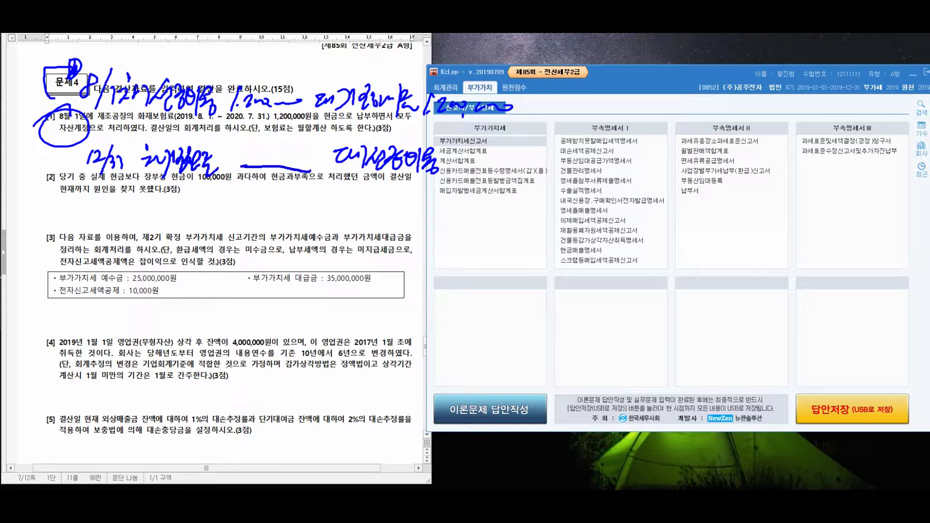
{"action": "left_click_drag", "start_coordinate": [453, 168], "coordinate": [530, 164]}
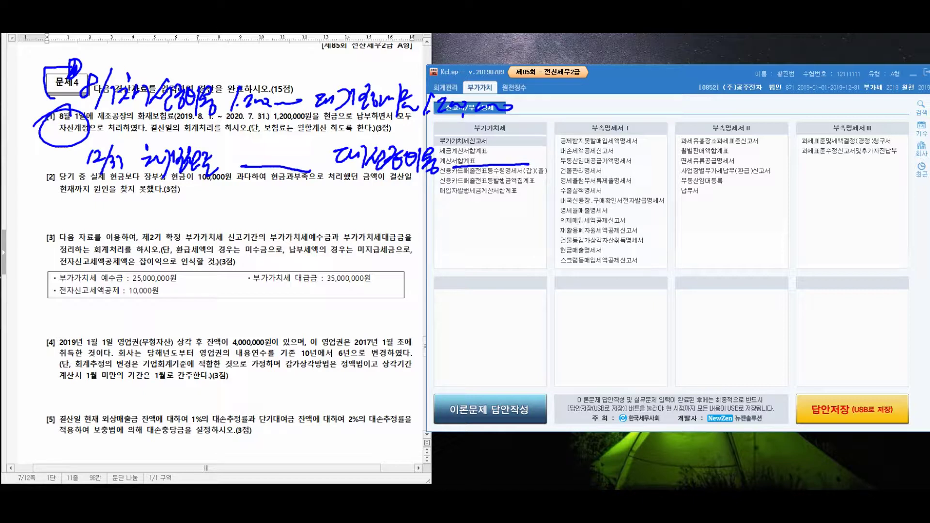
Handwrite circled numerals 1 and 2 beside problems 3 and 4 as labels for the calculation stages.
{"action": "mouse_move", "coordinate": [75, 217]}
{"action": "left_mouse_down"}
{"action": "mouse_move", "coordinate": [76, 232]}
{"action": "mouse_move", "coordinate": [57, 225]}
{"action": "left_mouse_up"}
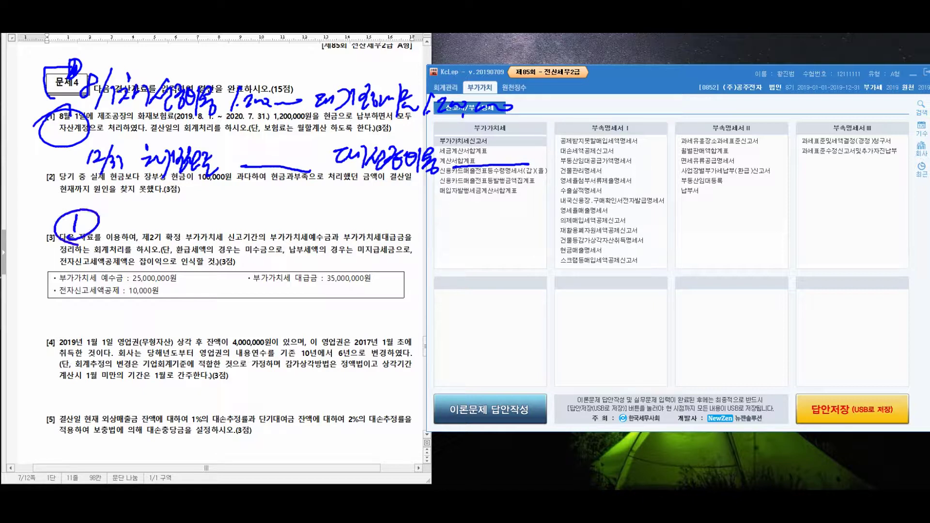
{"action": "mouse_move", "coordinate": [62, 324]}
{"action": "left_mouse_down"}
{"action": "mouse_move", "coordinate": [59, 342]}
{"action": "mouse_move", "coordinate": [86, 341]}
{"action": "left_mouse_up"}
{"action": "mouse_move", "coordinate": [80, 318]}
{"action": "left_mouse_down"}
{"action": "mouse_move", "coordinate": [48, 334]}
{"action": "mouse_move", "coordinate": [73, 318]}
{"action": "left_mouse_up"}
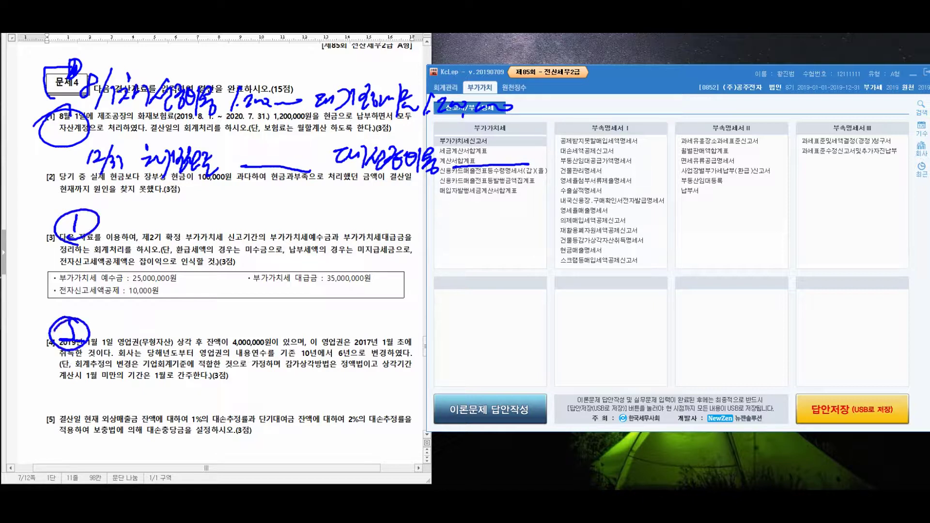
Draw a timeline across problem 3 labelled 기간, with dates 1/1, 6/30, 8/1, 12/31 and a circled 7/31.
{"action": "mouse_move", "coordinate": [156, 209]}
{"action": "left_mouse_down"}
{"action": "mouse_move", "coordinate": [154, 230]}
{"action": "mouse_move", "coordinate": [383, 223]}
{"action": "mouse_move", "coordinate": [449, 235]}
{"action": "left_mouse_up"}
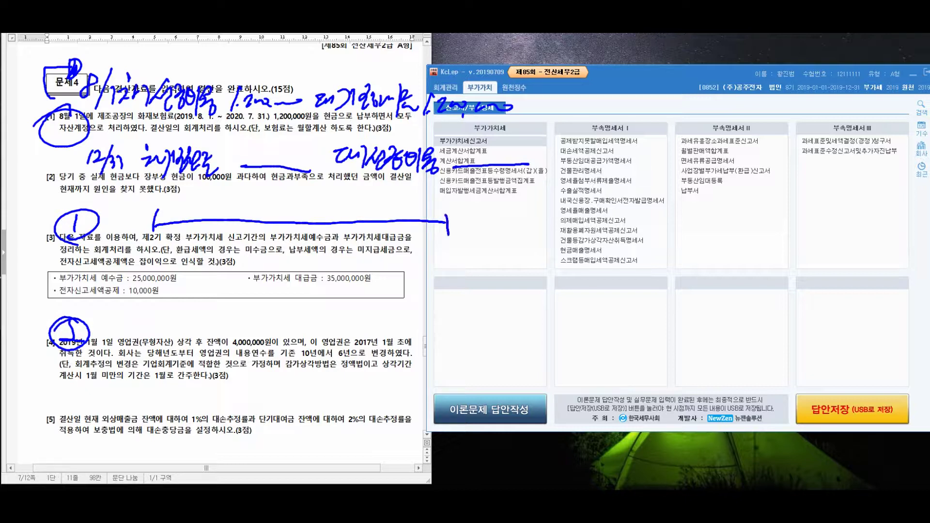
{"action": "mouse_move", "coordinate": [87, 248]}
{"action": "left_mouse_down"}
{"action": "mouse_move", "coordinate": [110, 264]}
{"action": "mouse_move", "coordinate": [168, 243]}
{"action": "mouse_move", "coordinate": [183, 265]}
{"action": "left_mouse_up"}
{"action": "left_click_drag", "start_coordinate": [290, 217], "coordinate": [288, 238]}
{"action": "mouse_move", "coordinate": [272, 250]}
{"action": "left_mouse_down"}
{"action": "mouse_move", "coordinate": [265, 266]}
{"action": "mouse_move", "coordinate": [310, 267]}
{"action": "left_mouse_up"}
{"action": "left_click_drag", "start_coordinate": [367, 216], "coordinate": [357, 260]}
{"action": "left_click_drag", "start_coordinate": [371, 248], "coordinate": [366, 262]}
{"action": "left_click_drag", "start_coordinate": [369, 257], "coordinate": [375, 268]}
{"action": "mouse_move", "coordinate": [445, 243]}
{"action": "left_mouse_down"}
{"action": "mouse_move", "coordinate": [449, 258]}
{"action": "mouse_move", "coordinate": [469, 264]}
{"action": "left_mouse_up"}
{"action": "left_click_drag", "start_coordinate": [474, 255], "coordinate": [477, 267]}
{"action": "mouse_move", "coordinate": [445, 221]}
{"action": "left_mouse_down"}
{"action": "mouse_move", "coordinate": [599, 238]}
{"action": "mouse_move", "coordinate": [580, 269]}
{"action": "left_mouse_up"}
{"action": "left_click_drag", "start_coordinate": [584, 253], "coordinate": [596, 274]}
{"action": "left_click_drag", "start_coordinate": [603, 260], "coordinate": [620, 275]}
{"action": "left_click_drag", "start_coordinate": [605, 246], "coordinate": [574, 274]}
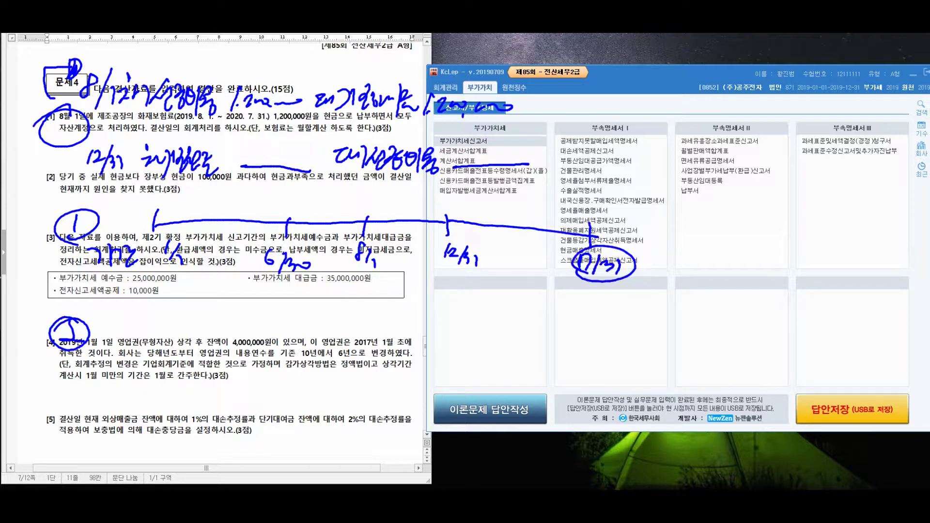
Label the timeline's periods 전기, 당기 and 차기 and circle the labels.
{"action": "mouse_move", "coordinate": [141, 200]}
{"action": "left_mouse_down"}
{"action": "mouse_move", "coordinate": [121, 207]}
{"action": "mouse_move", "coordinate": [107, 200]}
{"action": "mouse_move", "coordinate": [131, 202]}
{"action": "mouse_move", "coordinate": [97, 194]}
{"action": "left_mouse_up"}
{"action": "left_click_drag", "start_coordinate": [309, 197], "coordinate": [328, 216]}
{"action": "left_click_drag", "start_coordinate": [332, 208], "coordinate": [349, 216]}
{"action": "left_click_drag", "start_coordinate": [339, 191], "coordinate": [336, 223]}
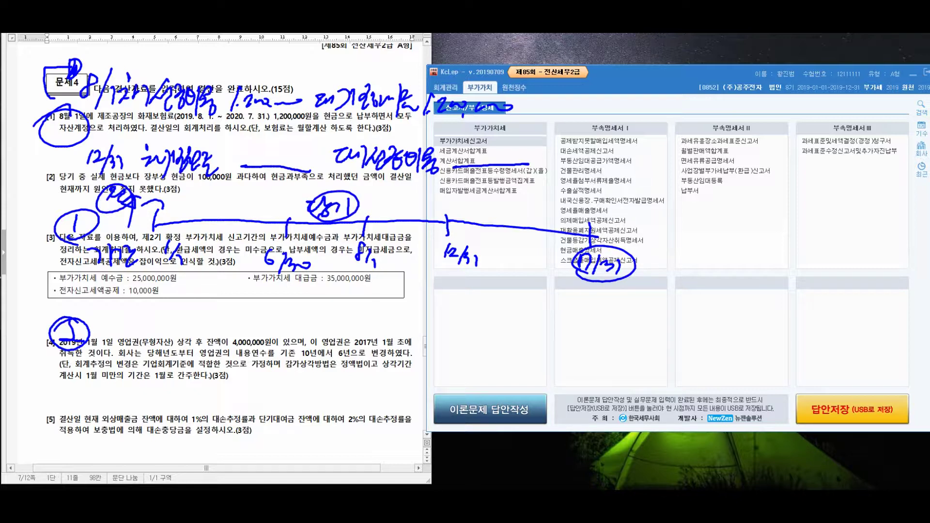
{"action": "mouse_move", "coordinate": [446, 220]}
{"action": "left_mouse_down"}
{"action": "mouse_move", "coordinate": [521, 198]}
{"action": "mouse_move", "coordinate": [600, 199]}
{"action": "mouse_move", "coordinate": [599, 209]}
{"action": "left_mouse_up"}
{"action": "left_click_drag", "start_coordinate": [504, 190], "coordinate": [520, 217]}
{"action": "mouse_move", "coordinate": [519, 204]}
{"action": "left_mouse_down"}
{"action": "mouse_move", "coordinate": [530, 221]}
{"action": "mouse_move", "coordinate": [541, 217]}
{"action": "left_mouse_up"}
{"action": "mouse_move", "coordinate": [545, 200]}
{"action": "left_mouse_down"}
{"action": "mouse_move", "coordinate": [547, 220]}
{"action": "mouse_move", "coordinate": [519, 195]}
{"action": "left_mouse_up"}
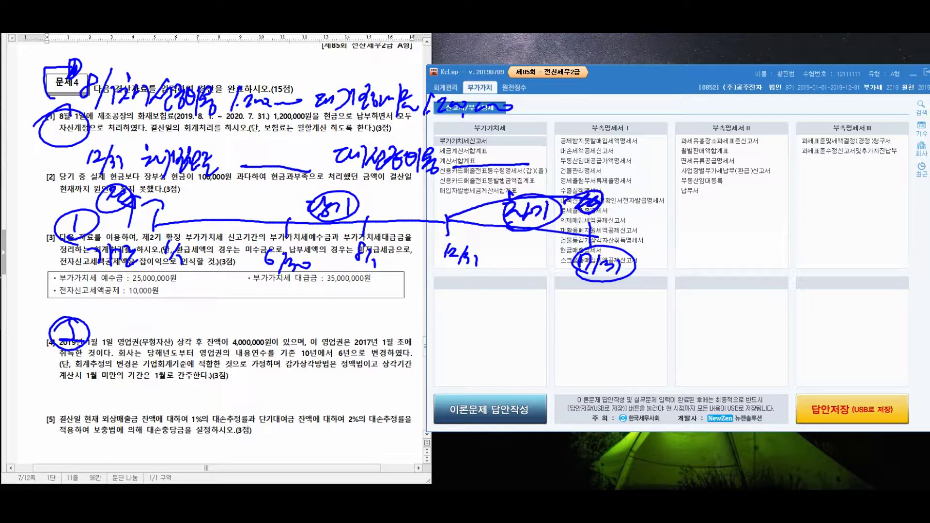
Bound the 8/1 to 12/31 stretch of the timeline with vertical lines and label it with a circled 비용.
{"action": "left_click_drag", "start_coordinate": [372, 189], "coordinate": [359, 326]}
{"action": "left_click_drag", "start_coordinate": [368, 224], "coordinate": [453, 221]}
{"action": "left_click_drag", "start_coordinate": [451, 189], "coordinate": [437, 313]}
{"action": "left_click_drag", "start_coordinate": [383, 293], "coordinate": [405, 324]}
{"action": "left_click_drag", "start_coordinate": [408, 293], "coordinate": [423, 313]}
{"action": "left_click_drag", "start_coordinate": [413, 306], "coordinate": [426, 319]}
{"action": "left_click_drag", "start_coordinate": [402, 281], "coordinate": [430, 310]}
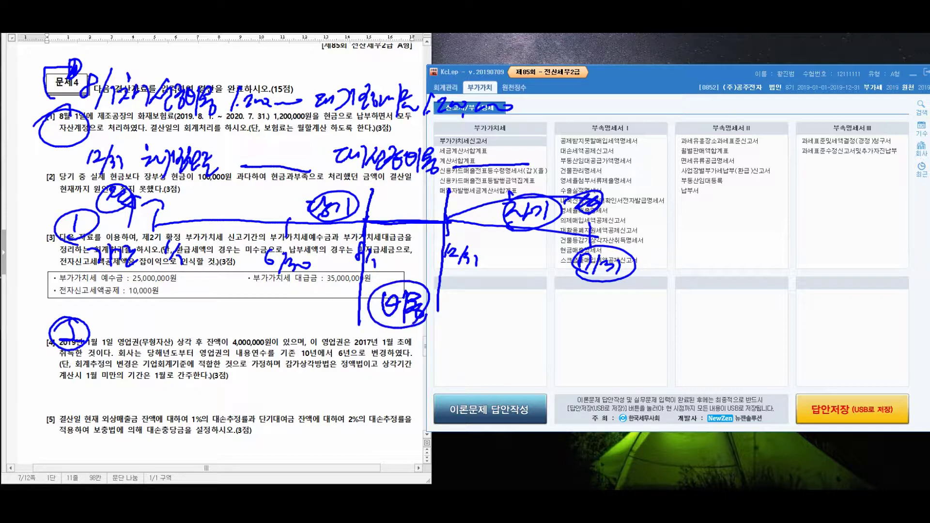
Bound the 12/31 to 7/31 stretch of the timeline with vertical lines and label it with a circled 자산.
{"action": "left_click_drag", "start_coordinate": [451, 193], "coordinate": [438, 319]}
{"action": "left_click_drag", "start_coordinate": [448, 222], "coordinate": [592, 236]}
{"action": "left_click_drag", "start_coordinate": [592, 184], "coordinate": [587, 325]}
{"action": "mouse_move", "coordinate": [500, 286]}
{"action": "left_mouse_down"}
{"action": "mouse_move", "coordinate": [510, 291]}
{"action": "mouse_move", "coordinate": [503, 311]}
{"action": "left_mouse_up"}
{"action": "left_click_drag", "start_coordinate": [515, 289], "coordinate": [517, 318]}
{"action": "left_click_drag", "start_coordinate": [516, 303], "coordinate": [513, 311]}
{"action": "left_click_drag", "start_coordinate": [522, 300], "coordinate": [531, 310]}
{"action": "left_click_drag", "start_coordinate": [537, 294], "coordinate": [535, 315]}
{"action": "left_click_drag", "start_coordinate": [509, 290], "coordinate": [529, 331]}
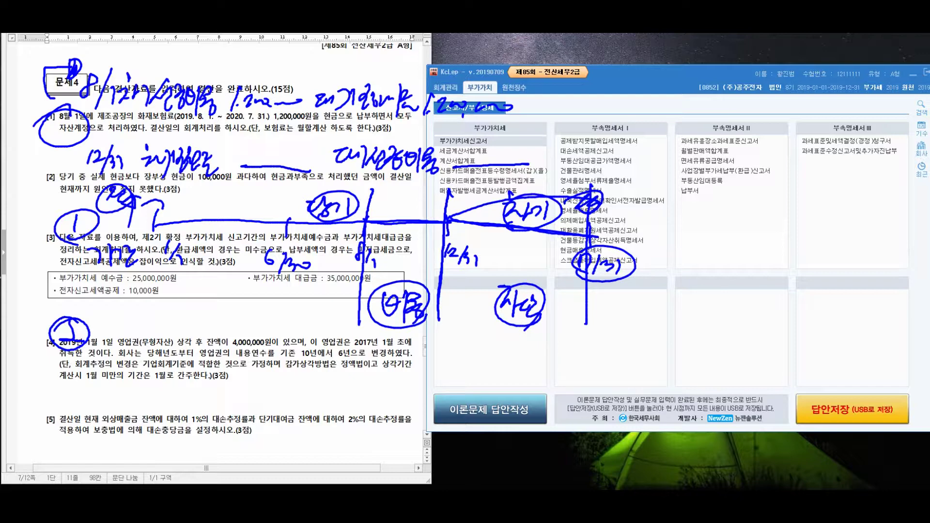
Handwrite a 2019 heading above the circled 2 and an 8/1~12/31 line with 비용 circled beneath it.
{"action": "mouse_move", "coordinate": [30, 290]}
{"action": "left_mouse_down"}
{"action": "mouse_move", "coordinate": [54, 307]}
{"action": "mouse_move", "coordinate": [57, 295]}
{"action": "left_mouse_up"}
{"action": "mouse_move", "coordinate": [73, 289]}
{"action": "left_mouse_down"}
{"action": "mouse_move", "coordinate": [73, 308]}
{"action": "mouse_move", "coordinate": [85, 313]}
{"action": "left_mouse_up"}
{"action": "left_click_drag", "start_coordinate": [104, 280], "coordinate": [109, 303]}
{"action": "left_click_drag", "start_coordinate": [113, 285], "coordinate": [125, 308]}
{"action": "left_click_drag", "start_coordinate": [122, 291], "coordinate": [135, 311]}
{"action": "left_click_drag", "start_coordinate": [137, 287], "coordinate": [147, 304]}
{"action": "left_click_drag", "start_coordinate": [144, 300], "coordinate": [166, 312]}
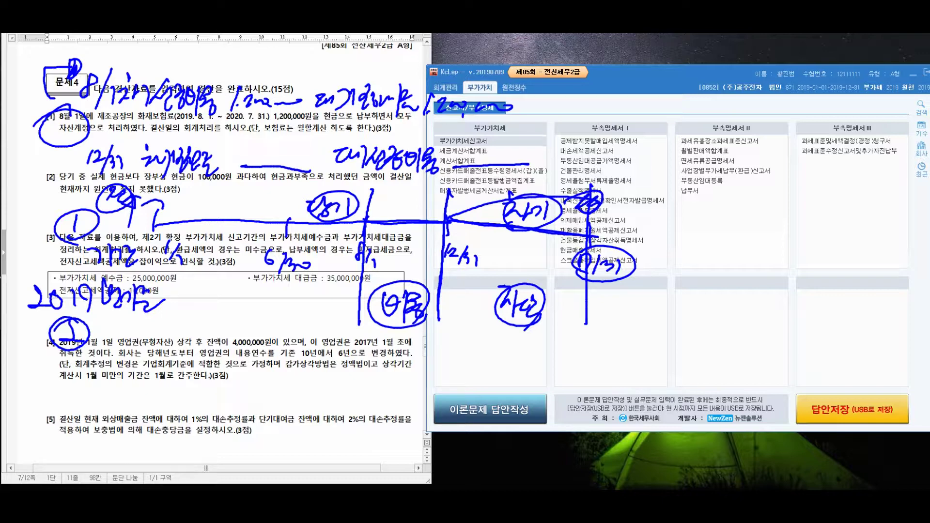
{"action": "mouse_move", "coordinate": [122, 342]}
{"action": "left_mouse_down"}
{"action": "mouse_move", "coordinate": [118, 370]}
{"action": "mouse_move", "coordinate": [170, 352]}
{"action": "mouse_move", "coordinate": [191, 363]}
{"action": "mouse_move", "coordinate": [188, 381]}
{"action": "left_mouse_up"}
{"action": "left_click_drag", "start_coordinate": [195, 354], "coordinate": [206, 376]}
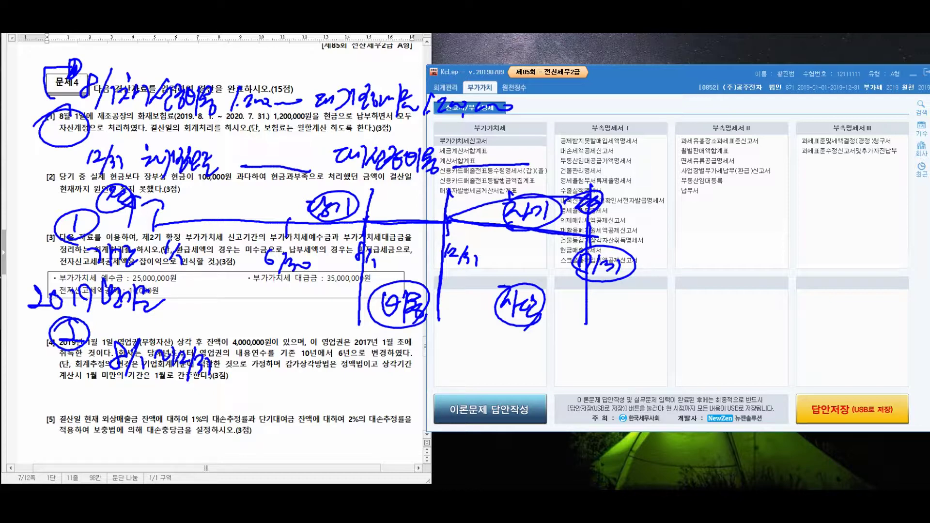
{"action": "left_click_drag", "start_coordinate": [236, 343], "coordinate": [250, 377]}
{"action": "left_click_drag", "start_coordinate": [259, 343], "coordinate": [271, 396]}
Handwrite a 1/1~7/31 line with 자산 circled under the 비용 line.
{"action": "left_click_drag", "start_coordinate": [115, 398], "coordinate": [112, 439]}
{"action": "mouse_move", "coordinate": [129, 403]}
{"action": "left_mouse_down"}
{"action": "mouse_move", "coordinate": [119, 437]}
{"action": "mouse_move", "coordinate": [131, 439]}
{"action": "left_mouse_up"}
{"action": "left_click_drag", "start_coordinate": [152, 417], "coordinate": [185, 440]}
{"action": "left_click_drag", "start_coordinate": [187, 421], "coordinate": [196, 443]}
{"action": "mouse_move", "coordinate": [203, 419]}
{"action": "left_mouse_down"}
{"action": "mouse_move", "coordinate": [203, 441]}
{"action": "mouse_move", "coordinate": [242, 440]}
{"action": "left_mouse_up"}
{"action": "left_click_drag", "start_coordinate": [242, 422], "coordinate": [253, 445]}
{"action": "left_click_drag", "start_coordinate": [261, 422], "coordinate": [270, 436]}
{"action": "left_click_drag", "start_coordinate": [266, 436], "coordinate": [279, 447]}
{"action": "left_click_drag", "start_coordinate": [256, 403], "coordinate": [252, 403]}
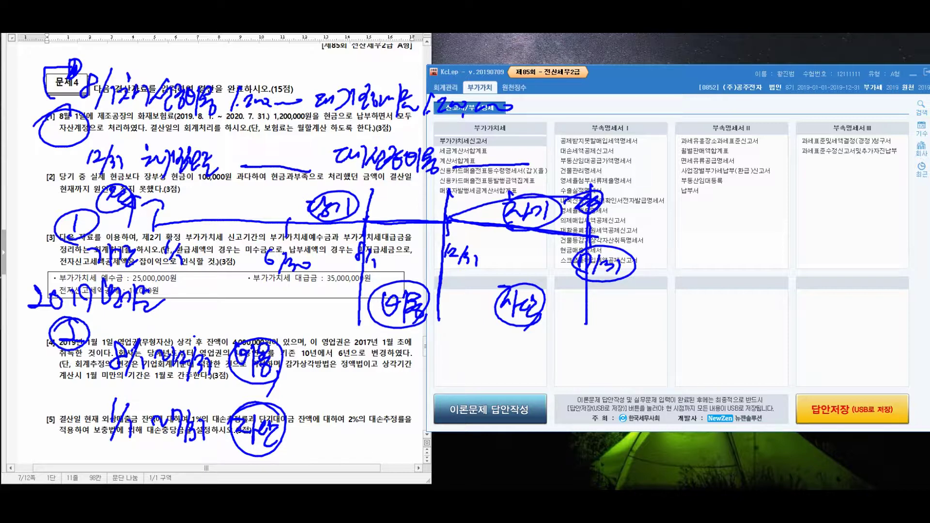
Add 5개월 and 500,000 to the 비용 line, and 7개월 and 700,000 to the 자산 line.
{"action": "mouse_move", "coordinate": [310, 349]}
{"action": "left_mouse_down"}
{"action": "mouse_move", "coordinate": [313, 373]}
{"action": "mouse_move", "coordinate": [328, 368]}
{"action": "mouse_move", "coordinate": [334, 388]}
{"action": "mouse_move", "coordinate": [352, 376]}
{"action": "mouse_move", "coordinate": [357, 387]}
{"action": "left_mouse_up"}
{"action": "mouse_move", "coordinate": [309, 412]}
{"action": "left_mouse_down"}
{"action": "mouse_move", "coordinate": [322, 434]}
{"action": "mouse_move", "coordinate": [336, 418]}
{"action": "mouse_move", "coordinate": [343, 450]}
{"action": "left_mouse_up"}
{"action": "left_click_drag", "start_coordinate": [347, 412], "coordinate": [367, 455]}
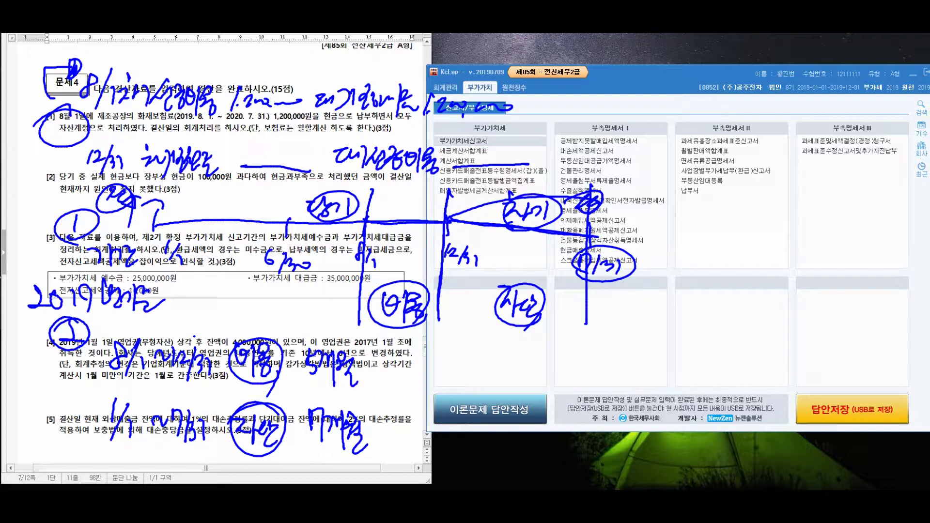
{"action": "mouse_move", "coordinate": [417, 346]}
{"action": "left_mouse_down"}
{"action": "mouse_move", "coordinate": [434, 379]}
{"action": "mouse_move", "coordinate": [497, 364]}
{"action": "left_mouse_up"}
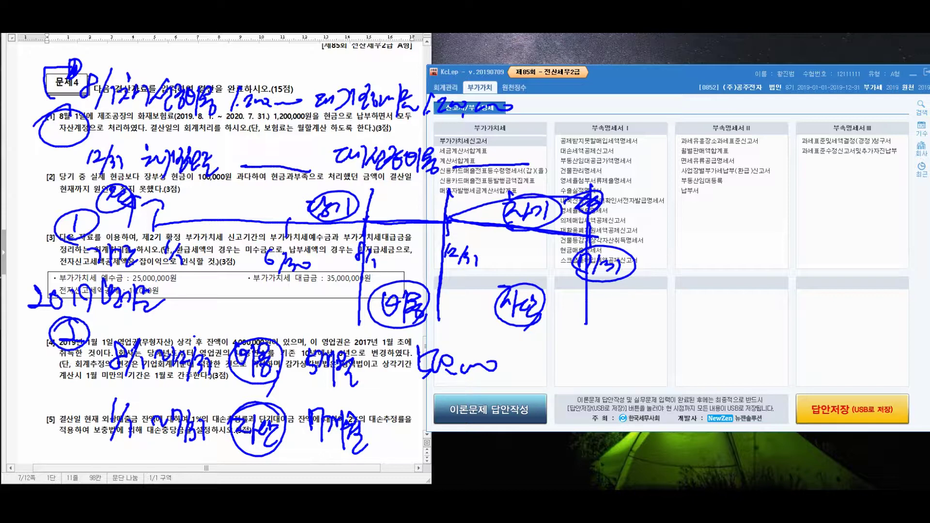
{"action": "left_click_drag", "start_coordinate": [424, 412], "coordinate": [428, 434]}
{"action": "mouse_move", "coordinate": [426, 413]}
{"action": "left_mouse_down"}
{"action": "mouse_move", "coordinate": [446, 412]}
{"action": "mouse_move", "coordinate": [441, 454]}
{"action": "left_mouse_up"}
{"action": "mouse_move", "coordinate": [450, 430]}
{"action": "left_mouse_down"}
{"action": "mouse_move", "coordinate": [461, 425]}
{"action": "mouse_move", "coordinate": [469, 439]}
{"action": "left_mouse_up"}
{"action": "left_click_drag", "start_coordinate": [473, 431], "coordinate": [517, 426]}
Fill 500,000 into both sides of the handwritten 12/31 entry, circle 700,000, and clear all the ink.
{"action": "mouse_move", "coordinate": [547, 382]}
{"action": "left_mouse_down"}
{"action": "mouse_move", "coordinate": [600, 383]}
{"action": "mouse_move", "coordinate": [597, 372]}
{"action": "left_mouse_up"}
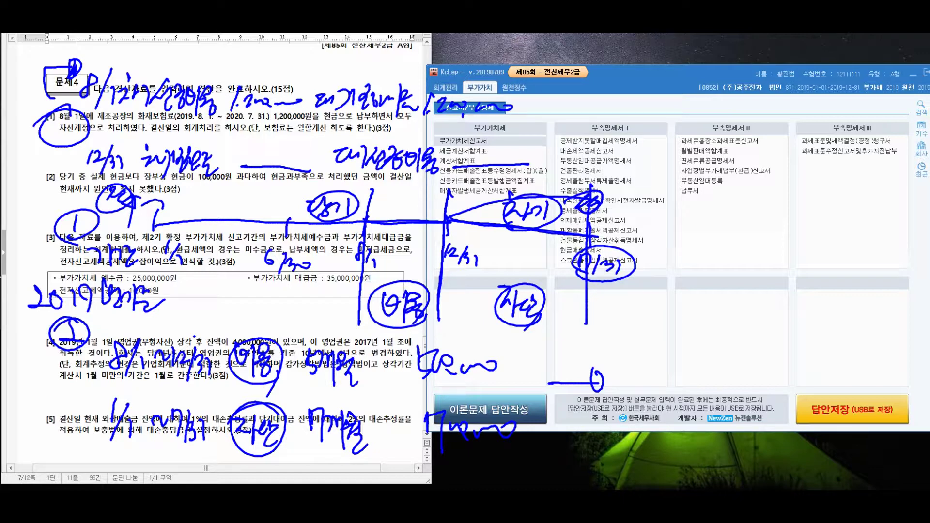
{"action": "mouse_move", "coordinate": [637, 332]}
{"action": "left_mouse_down"}
{"action": "mouse_move", "coordinate": [641, 357]}
{"action": "mouse_move", "coordinate": [758, 330]}
{"action": "left_mouse_up"}
{"action": "mouse_move", "coordinate": [751, 319]}
{"action": "left_mouse_down"}
{"action": "mouse_move", "coordinate": [738, 326]}
{"action": "mouse_move", "coordinate": [751, 320]}
{"action": "left_mouse_up"}
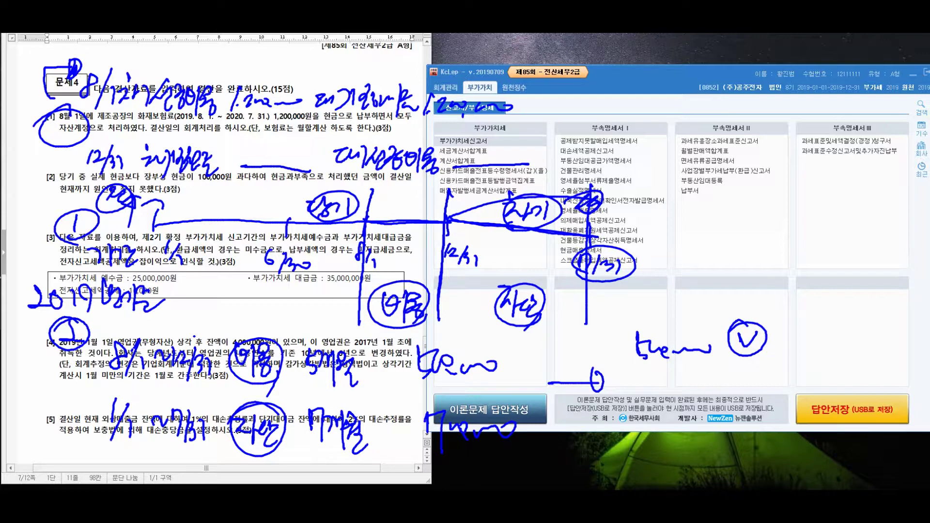
{"action": "mouse_move", "coordinate": [253, 147]}
{"action": "left_mouse_down"}
{"action": "mouse_move", "coordinate": [264, 163]}
{"action": "mouse_move", "coordinate": [315, 158]}
{"action": "left_mouse_up"}
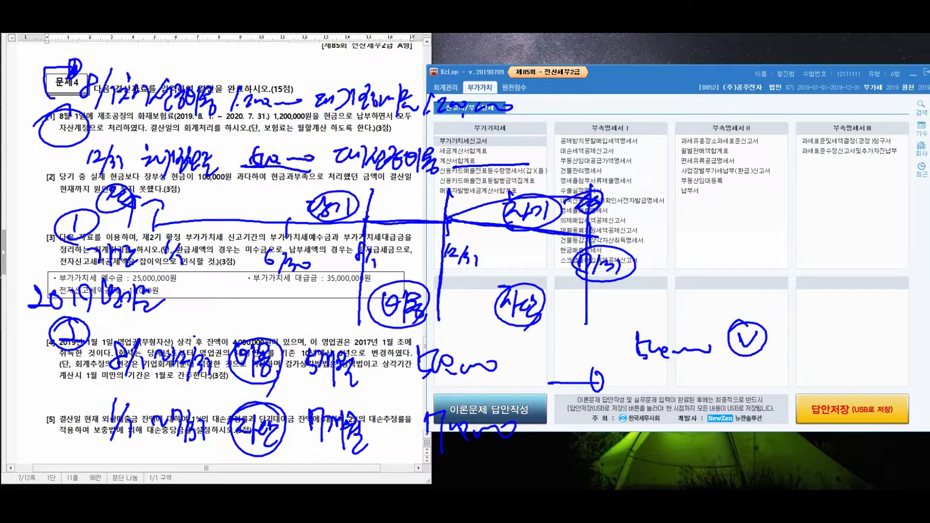
{"action": "mouse_move", "coordinate": [490, 144]}
{"action": "left_mouse_down"}
{"action": "mouse_move", "coordinate": [484, 164]}
{"action": "mouse_move", "coordinate": [569, 160]}
{"action": "left_mouse_up"}
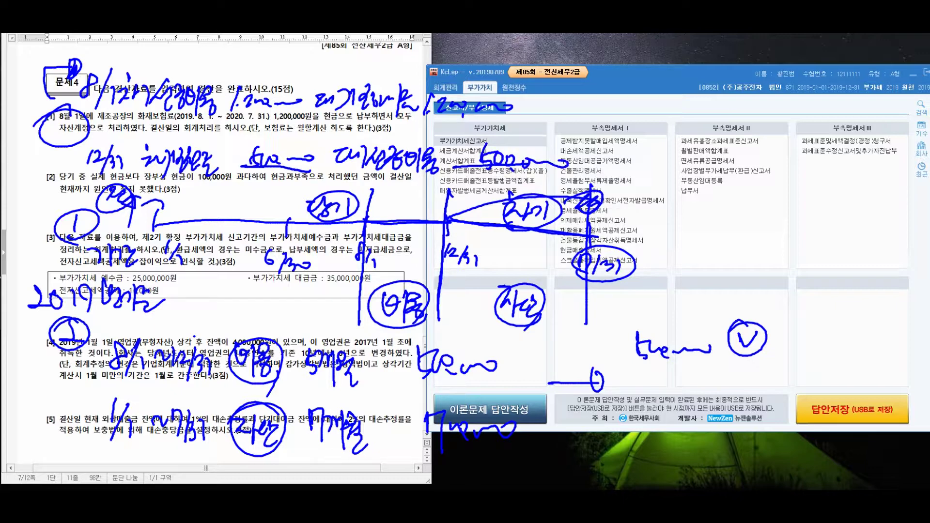
{"action": "mouse_move", "coordinate": [400, 454]}
{"action": "left_mouse_down"}
{"action": "mouse_move", "coordinate": [531, 402]}
{"action": "mouse_move", "coordinate": [402, 470]}
{"action": "left_mouse_up"}
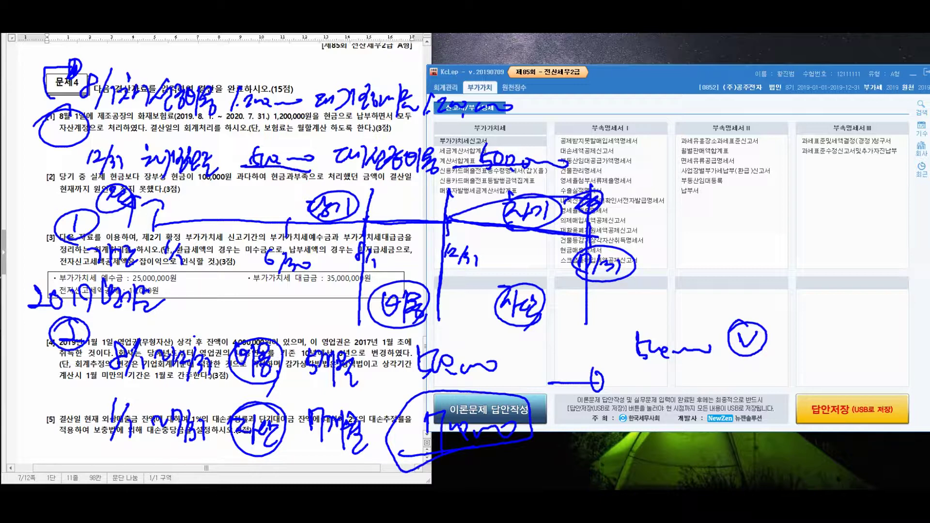
{"action": "key", "text": "Escape"}
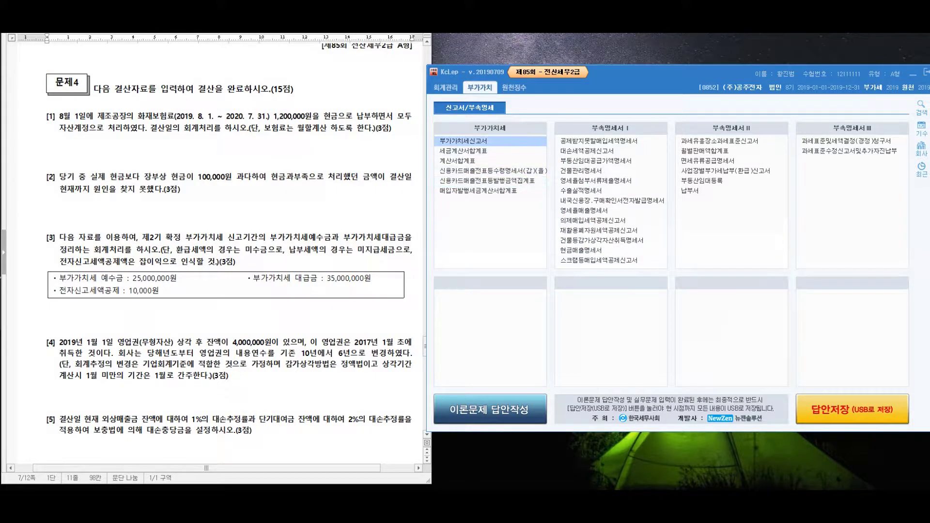
Open 일반전표입력 under 회계관리 and set the voucher date to December 31, 2019.
{"action": "left_click", "coordinate": [446, 87]}
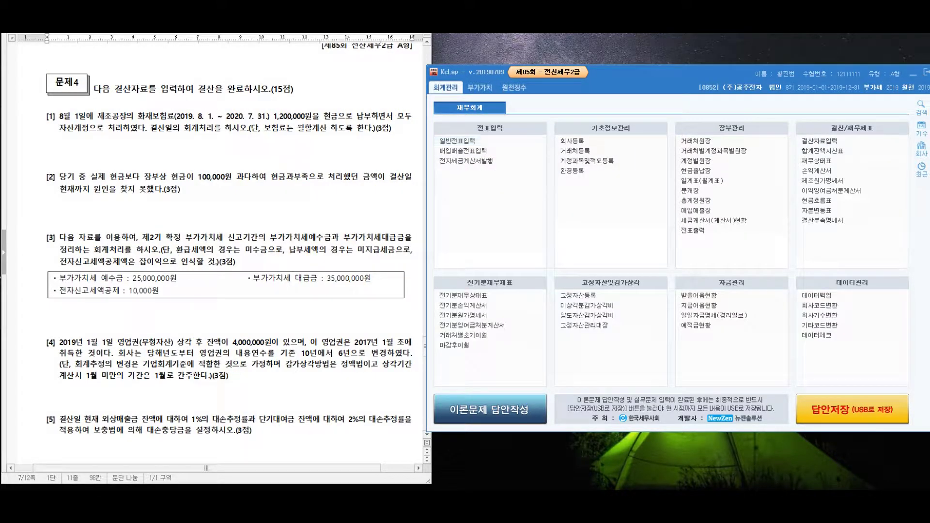
{"action": "double_click", "coordinate": [489, 141]}
{"action": "type", "text": "12"}
{"action": "key", "text": "Return"}
{"action": "type", "text": "31"}
{"action": "key", "text": "Return"}
{"action": "key", "text": "Return"}
Enter a debit line for account 521 보험료 with an amount of 500,000.
{"action": "type", "text": "3"}
{"action": "key", "text": "Return"}
{"action": "type", "text": "821"}
{"action": "key", "text": "Return"}
{"action": "type", "text": "521"}
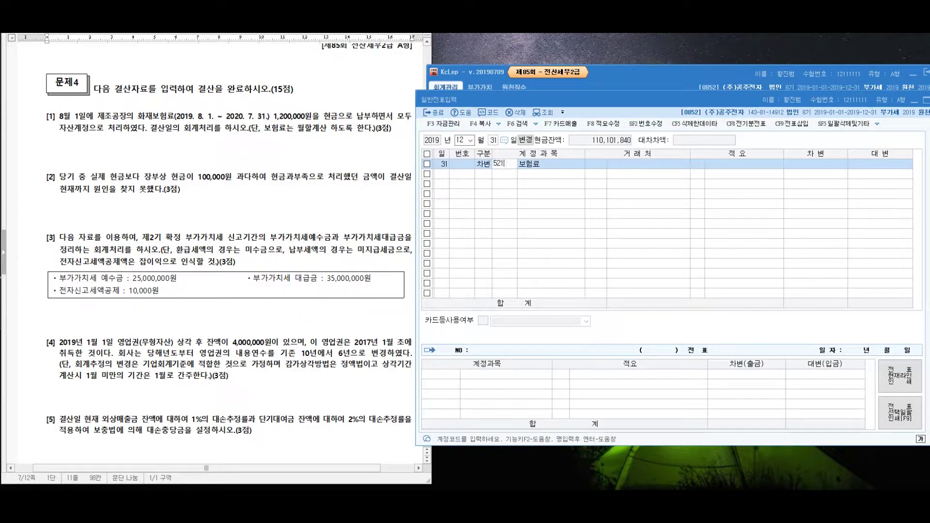
{"action": "key", "text": "Return"}
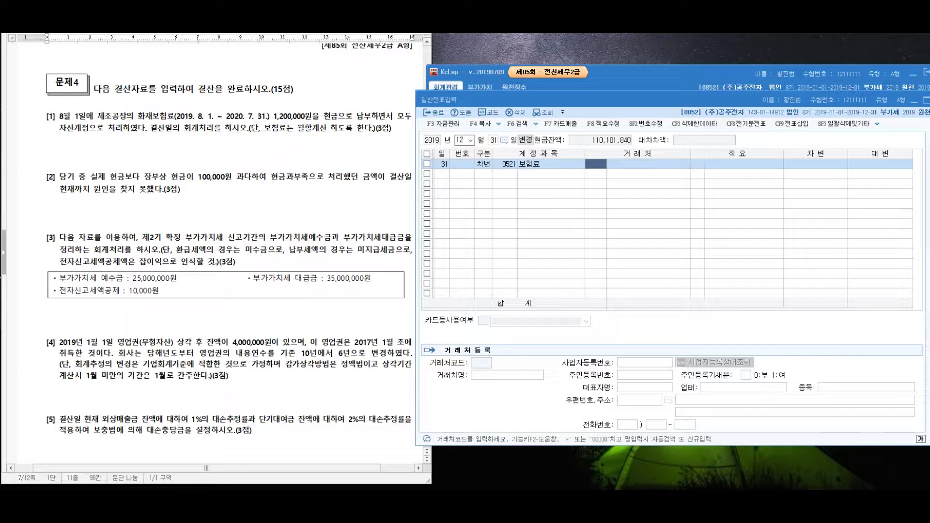
{"action": "key", "text": "Return"}
{"action": "key", "text": "Return"}
{"action": "type", "text": "5000000"}
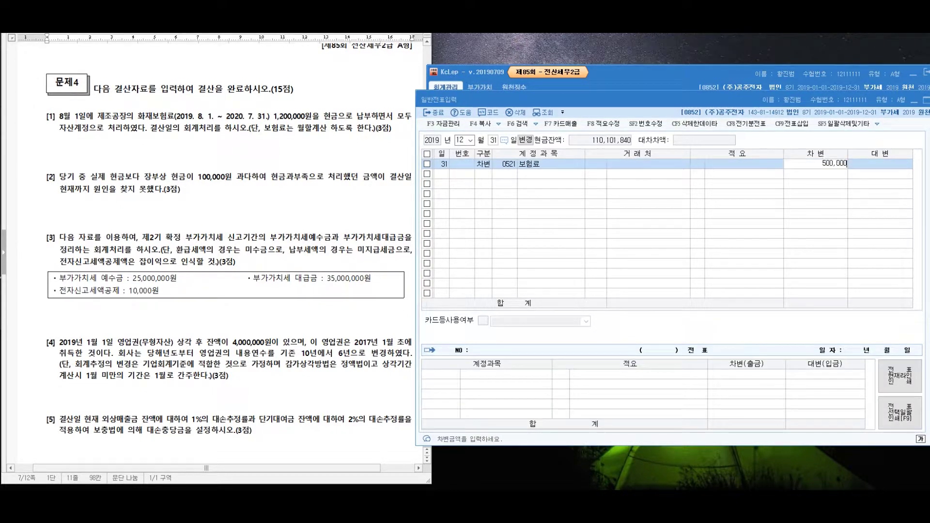
{"action": "key", "text": "Return"}
Enter a balancing credit line for account 133 선급비용 with an amount of 500,000.
{"action": "type", "text": "4133"}
{"action": "key", "text": "Return"}
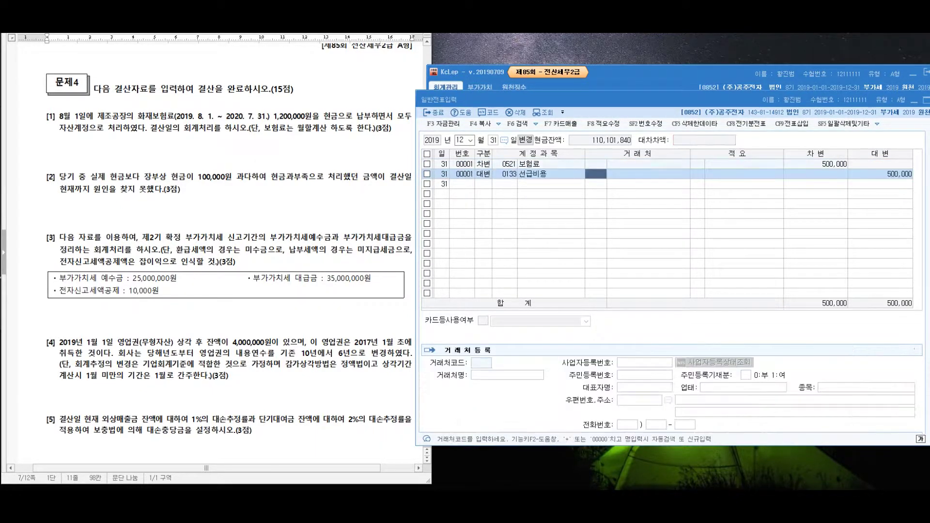
{"action": "key", "text": "Return"}
{"action": "key", "text": "Return"}
{"action": "key", "text": "Return"}
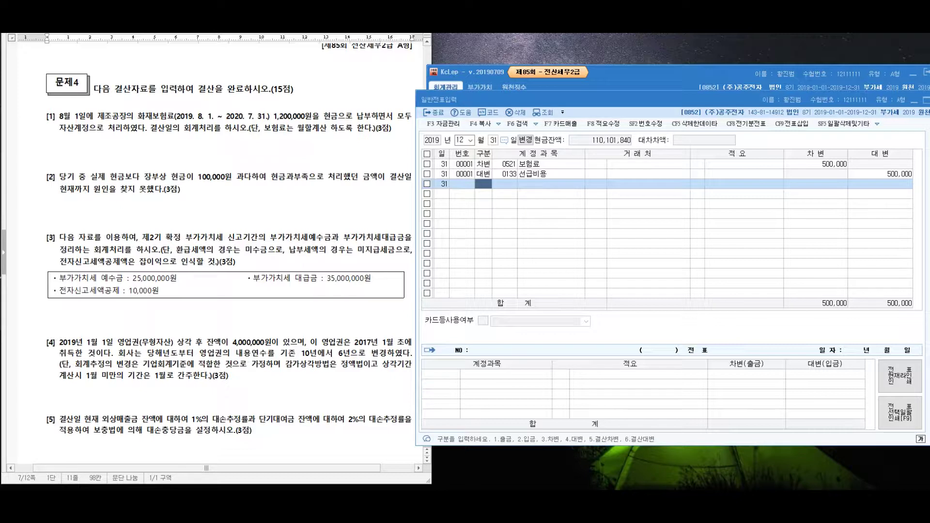
Handwrite 실제현금 < 장부현금 : 비용 under problem 2, circling the less-than sign.
{"action": "left_click", "coordinate": [188, 176]}
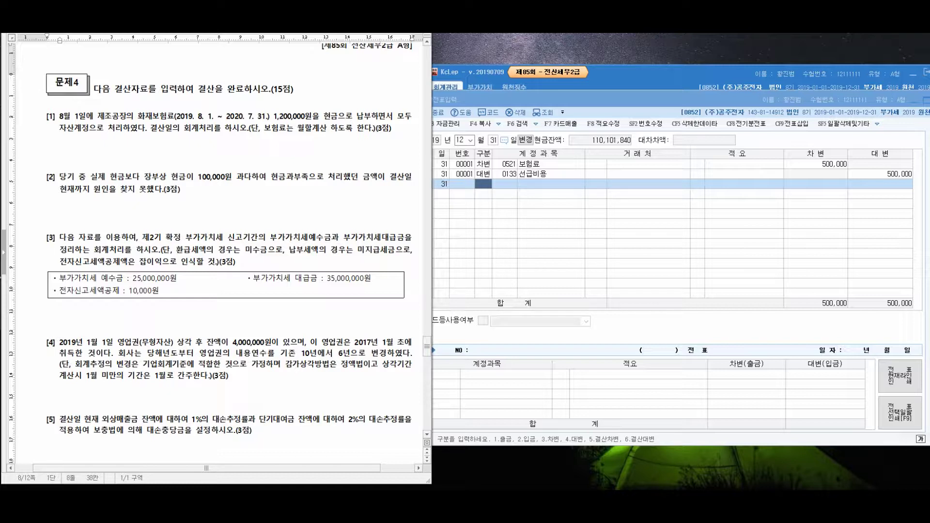
{"action": "mouse_move", "coordinate": [85, 182]}
{"action": "left_mouse_down"}
{"action": "mouse_move", "coordinate": [73, 224]}
{"action": "mouse_move", "coordinate": [128, 208]}
{"action": "mouse_move", "coordinate": [136, 223]}
{"action": "mouse_move", "coordinate": [186, 244]}
{"action": "left_mouse_up"}
{"action": "mouse_move", "coordinate": [244, 215]}
{"action": "left_mouse_down"}
{"action": "mouse_move", "coordinate": [262, 244]}
{"action": "mouse_move", "coordinate": [297, 228]}
{"action": "mouse_move", "coordinate": [293, 245]}
{"action": "mouse_move", "coordinate": [325, 244]}
{"action": "left_mouse_up"}
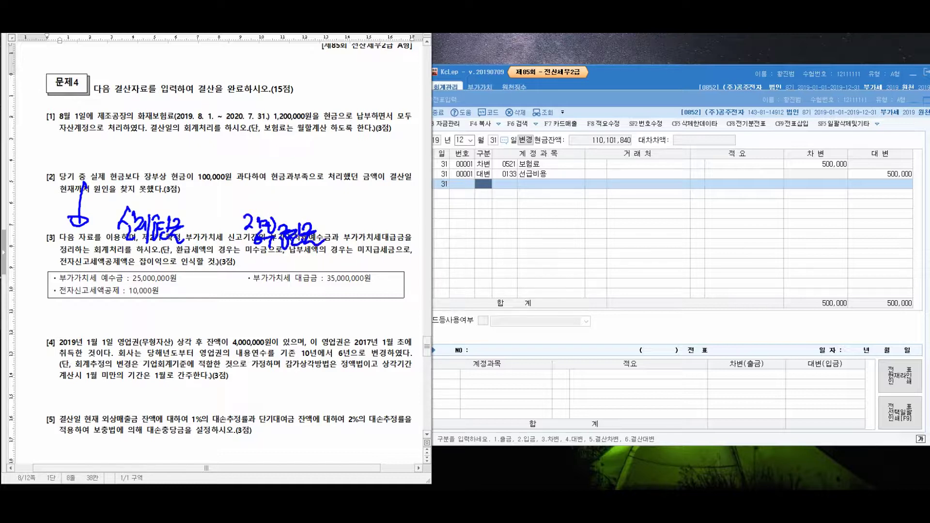
{"action": "mouse_move", "coordinate": [227, 209]}
{"action": "left_mouse_down"}
{"action": "mouse_move", "coordinate": [217, 221]}
{"action": "mouse_move", "coordinate": [220, 251]}
{"action": "mouse_move", "coordinate": [215, 207]}
{"action": "left_mouse_up"}
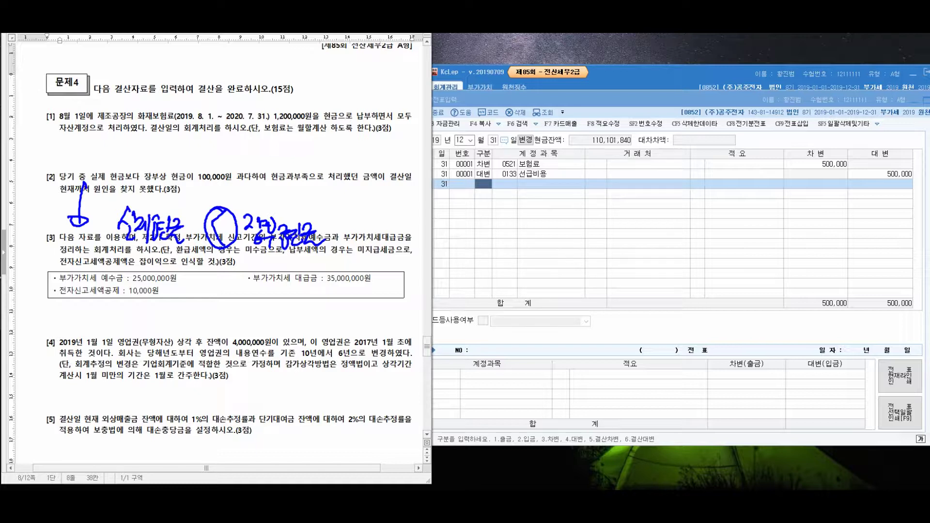
{"action": "left_click_drag", "start_coordinate": [374, 219], "coordinate": [391, 255]}
{"action": "mouse_move", "coordinate": [398, 218]}
{"action": "left_mouse_down"}
{"action": "mouse_move", "coordinate": [404, 245]}
{"action": "mouse_move", "coordinate": [437, 225]}
{"action": "mouse_move", "coordinate": [421, 248]}
{"action": "left_mouse_up"}
Add a second comparison line with ditto marks, a circled greater-than sign and 수익.
{"action": "left_click_drag", "start_coordinate": [154, 271], "coordinate": [165, 281]}
{"action": "mouse_move", "coordinate": [267, 269]}
{"action": "left_mouse_down"}
{"action": "mouse_move", "coordinate": [260, 282]}
{"action": "mouse_move", "coordinate": [224, 277]}
{"action": "mouse_move", "coordinate": [240, 280]}
{"action": "mouse_move", "coordinate": [203, 294]}
{"action": "left_mouse_up"}
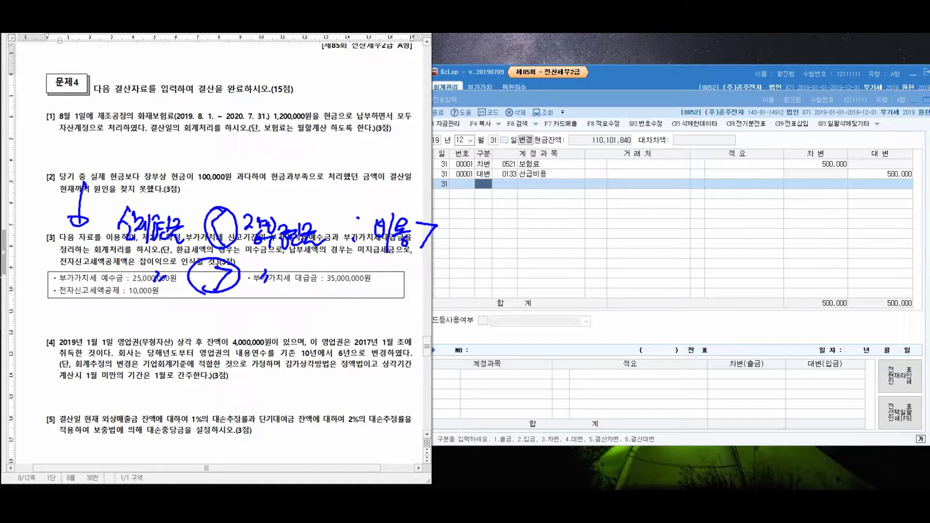
{"action": "left_click_drag", "start_coordinate": [361, 273], "coordinate": [364, 275]}
{"action": "left_click_drag", "start_coordinate": [361, 285], "coordinate": [398, 279]}
{"action": "mouse_move", "coordinate": [391, 280]}
{"action": "left_mouse_down"}
{"action": "mouse_move", "coordinate": [391, 293]}
{"action": "mouse_move", "coordinate": [401, 281]}
{"action": "left_mouse_up"}
{"action": "mouse_move", "coordinate": [410, 268]}
{"action": "left_mouse_down"}
{"action": "mouse_move", "coordinate": [416, 291]}
{"action": "mouse_move", "coordinate": [434, 299]}
{"action": "left_mouse_up"}
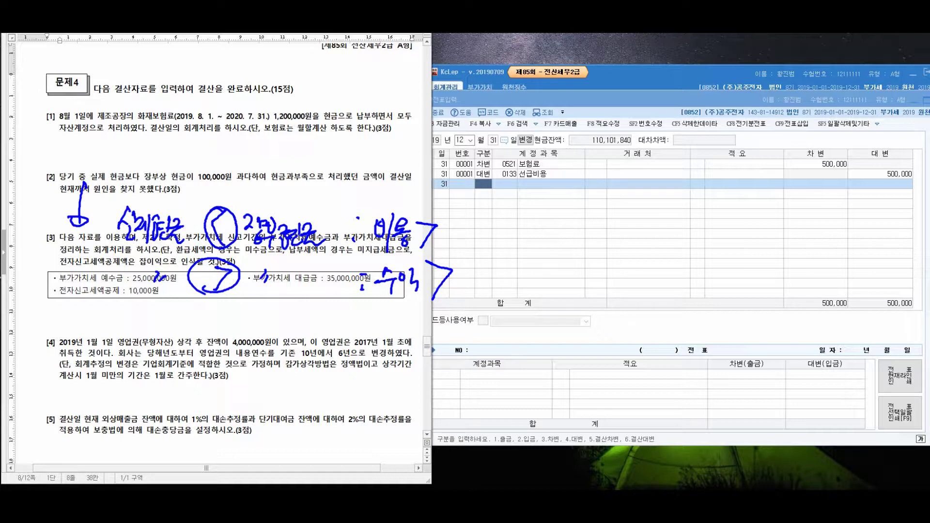
Draw arrows after the 비용 and 수익 comparison lines and write 차) beside the first arrow.
{"action": "left_click_drag", "start_coordinate": [469, 223], "coordinate": [487, 223]}
{"action": "mouse_move", "coordinate": [473, 232]}
{"action": "left_mouse_down"}
{"action": "mouse_move", "coordinate": [499, 231]}
{"action": "mouse_move", "coordinate": [491, 241]}
{"action": "left_mouse_up"}
{"action": "left_click_drag", "start_coordinate": [469, 276], "coordinate": [492, 274]}
{"action": "mouse_move", "coordinate": [488, 270]}
{"action": "left_mouse_down"}
{"action": "mouse_move", "coordinate": [500, 283]}
{"action": "mouse_move", "coordinate": [485, 271]}
{"action": "left_mouse_up"}
{"action": "left_click_drag", "start_coordinate": [522, 213], "coordinate": [528, 221]}
{"action": "left_click_drag", "start_coordinate": [518, 224], "coordinate": [535, 239]}
{"action": "left_click_drag", "start_coordinate": [542, 222], "coordinate": [544, 250]}
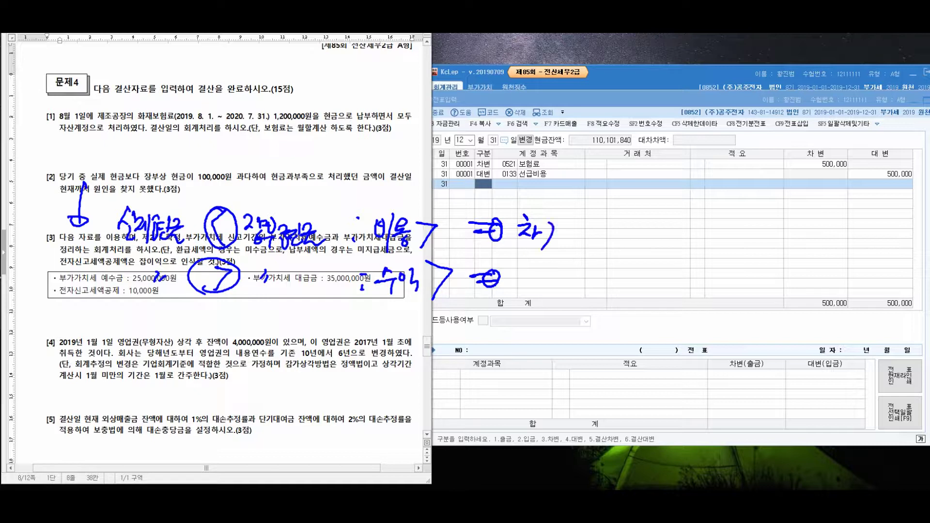
Handwrite the credit side of the 비용 line as 대) 현금 100,000.
{"action": "left_click_drag", "start_coordinate": [738, 222], "coordinate": [749, 236]}
{"action": "left_click_drag", "start_coordinate": [751, 223], "coordinate": [754, 235]}
{"action": "left_click_drag", "start_coordinate": [759, 222], "coordinate": [753, 246]}
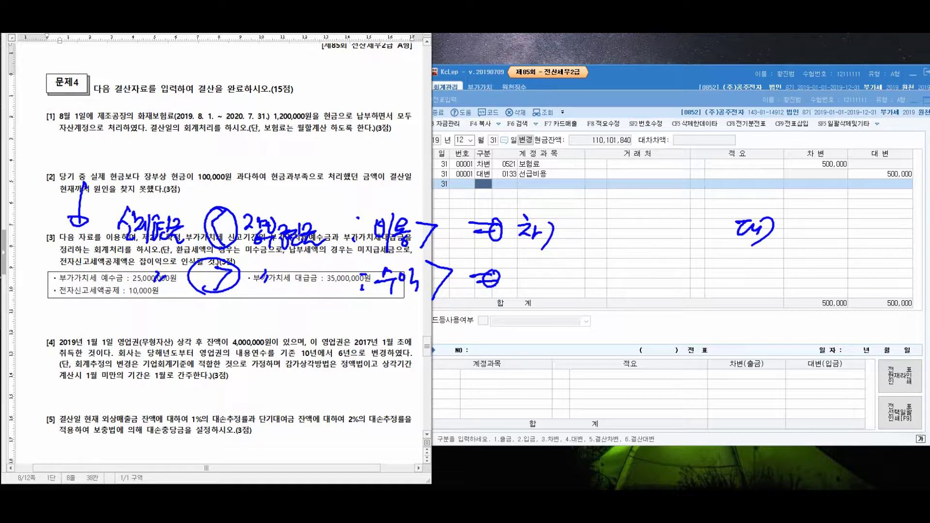
{"action": "left_click_drag", "start_coordinate": [806, 212], "coordinate": [812, 218]}
{"action": "mouse_move", "coordinate": [797, 220]}
{"action": "left_mouse_down"}
{"action": "mouse_move", "coordinate": [809, 241]}
{"action": "mouse_move", "coordinate": [818, 229]}
{"action": "left_mouse_up"}
{"action": "left_click_drag", "start_coordinate": [809, 219], "coordinate": [819, 243]}
{"action": "mouse_move", "coordinate": [815, 218]}
{"action": "left_mouse_down"}
{"action": "mouse_move", "coordinate": [837, 232]}
{"action": "mouse_move", "coordinate": [826, 243]}
{"action": "left_mouse_up"}
{"action": "left_click_drag", "start_coordinate": [821, 240], "coordinate": [847, 242]}
{"action": "left_click_drag", "start_coordinate": [855, 235], "coordinate": [916, 243]}
Handwrite 현금과부족 100,000 as the debit of the 비용 line and add 차) to the 수익 line.
{"action": "mouse_move", "coordinate": [575, 210]}
{"action": "left_mouse_down"}
{"action": "mouse_move", "coordinate": [582, 239]}
{"action": "mouse_move", "coordinate": [592, 232]}
{"action": "mouse_move", "coordinate": [586, 244]}
{"action": "left_mouse_up"}
{"action": "mouse_move", "coordinate": [581, 220]}
{"action": "left_mouse_down"}
{"action": "mouse_move", "coordinate": [603, 232]}
{"action": "mouse_move", "coordinate": [599, 244]}
{"action": "left_mouse_up"}
{"action": "mouse_move", "coordinate": [599, 221]}
{"action": "left_mouse_down"}
{"action": "mouse_move", "coordinate": [610, 242]}
{"action": "mouse_move", "coordinate": [633, 232]}
{"action": "left_mouse_up"}
{"action": "mouse_move", "coordinate": [615, 235]}
{"action": "left_mouse_down"}
{"action": "mouse_move", "coordinate": [642, 240]}
{"action": "mouse_move", "coordinate": [646, 254]}
{"action": "left_mouse_up"}
{"action": "left_click_drag", "start_coordinate": [643, 252], "coordinate": [637, 262]}
{"action": "left_click_drag", "start_coordinate": [532, 269], "coordinate": [535, 294]}
{"action": "left_click_drag", "start_coordinate": [535, 281], "coordinate": [544, 305]}
{"action": "mouse_move", "coordinate": [660, 240]}
{"action": "left_mouse_down"}
{"action": "mouse_move", "coordinate": [654, 253]}
{"action": "mouse_move", "coordinate": [695, 248]}
{"action": "left_mouse_up"}
Complete the 수익 line's handwritten entry with credit 대) 현금과부족 100,000 and debit 현금 100,000.
{"action": "mouse_move", "coordinate": [698, 247]}
{"action": "left_mouse_down"}
{"action": "mouse_move", "coordinate": [723, 246]}
{"action": "mouse_move", "coordinate": [775, 283]}
{"action": "left_mouse_up"}
{"action": "mouse_move", "coordinate": [780, 269]}
{"action": "left_mouse_down"}
{"action": "mouse_move", "coordinate": [771, 300]}
{"action": "mouse_move", "coordinate": [820, 284]}
{"action": "mouse_move", "coordinate": [824, 300]}
{"action": "left_mouse_up"}
{"action": "mouse_move", "coordinate": [819, 276]}
{"action": "left_mouse_down"}
{"action": "mouse_move", "coordinate": [842, 294]}
{"action": "mouse_move", "coordinate": [850, 288]}
{"action": "left_mouse_up"}
{"action": "left_click_drag", "start_coordinate": [836, 279], "coordinate": [861, 303]}
{"action": "left_click_drag", "start_coordinate": [863, 279], "coordinate": [875, 293]}
{"action": "mouse_move", "coordinate": [862, 288]}
{"action": "left_mouse_down"}
{"action": "mouse_move", "coordinate": [870, 306]}
{"action": "mouse_move", "coordinate": [883, 288]}
{"action": "left_mouse_up"}
{"action": "mouse_move", "coordinate": [868, 291]}
{"action": "left_mouse_down"}
{"action": "mouse_move", "coordinate": [886, 286]}
{"action": "mouse_move", "coordinate": [881, 317]}
{"action": "left_mouse_up"}
{"action": "mouse_move", "coordinate": [819, 311]}
{"action": "left_mouse_down"}
{"action": "mouse_move", "coordinate": [814, 326]}
{"action": "mouse_move", "coordinate": [890, 328]}
{"action": "left_mouse_up"}
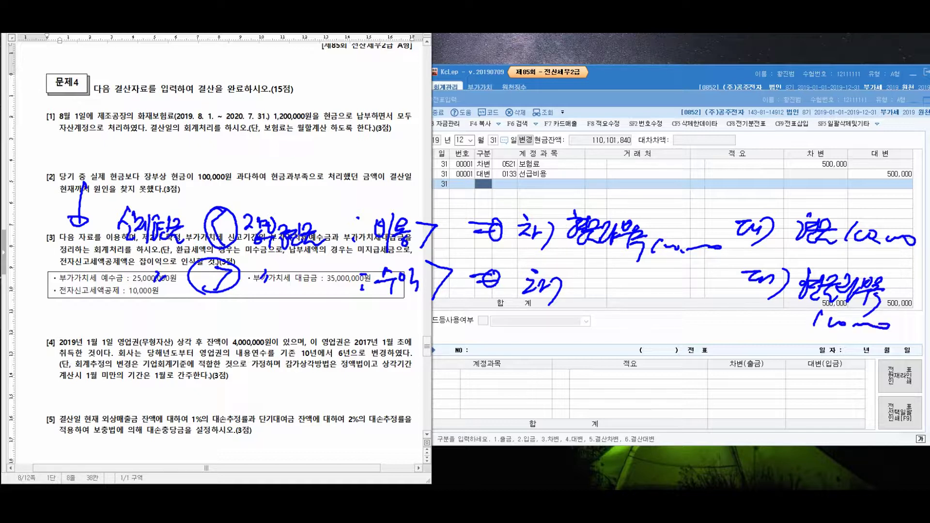
{"action": "left_click_drag", "start_coordinate": [579, 270], "coordinate": [574, 295]}
{"action": "mouse_move", "coordinate": [572, 291]}
{"action": "left_mouse_down"}
{"action": "mouse_move", "coordinate": [592, 308]}
{"action": "mouse_move", "coordinate": [726, 289]}
{"action": "left_mouse_up"}
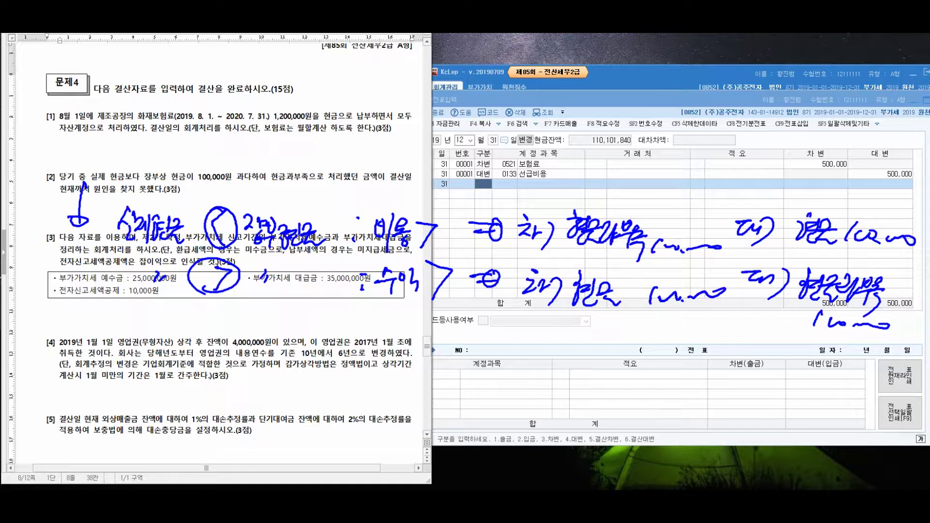
Mark the 실제현금 < 장부현금 case with a circled star and write 12/31 beside problem 4.
{"action": "left_click_drag", "start_coordinate": [104, 217], "coordinate": [83, 236]}
{"action": "mouse_move", "coordinate": [99, 211]}
{"action": "left_mouse_down"}
{"action": "mouse_move", "coordinate": [91, 240]}
{"action": "mouse_move", "coordinate": [100, 232]}
{"action": "left_mouse_up"}
{"action": "left_click_drag", "start_coordinate": [102, 210], "coordinate": [82, 253]}
{"action": "left_click_drag", "start_coordinate": [54, 334], "coordinate": [49, 371]}
{"action": "left_click_drag", "start_coordinate": [57, 352], "coordinate": [67, 393]}
{"action": "left_click_drag", "start_coordinate": [75, 362], "coordinate": [90, 380]}
{"action": "left_click_drag", "start_coordinate": [89, 359], "coordinate": [93, 386]}
Handwrite two comparison lines next to 12/31, one with a less-than and one with a greater-than sign before 장부.
{"action": "mouse_move", "coordinate": [122, 337]}
{"action": "left_mouse_down"}
{"action": "mouse_move", "coordinate": [145, 363]}
{"action": "mouse_move", "coordinate": [177, 360]}
{"action": "mouse_move", "coordinate": [177, 371]}
{"action": "left_mouse_up"}
{"action": "left_click_drag", "start_coordinate": [127, 399], "coordinate": [139, 405]}
{"action": "mouse_move", "coordinate": [125, 411]}
{"action": "left_mouse_down"}
{"action": "mouse_move", "coordinate": [151, 421]}
{"action": "mouse_move", "coordinate": [162, 410]}
{"action": "left_mouse_up"}
{"action": "mouse_move", "coordinate": [164, 401]}
{"action": "left_mouse_down"}
{"action": "mouse_move", "coordinate": [173, 423]}
{"action": "mouse_move", "coordinate": [184, 420]}
{"action": "left_mouse_up"}
{"action": "left_click_drag", "start_coordinate": [186, 403], "coordinate": [172, 420]}
{"action": "mouse_move", "coordinate": [206, 345]}
{"action": "left_mouse_down"}
{"action": "mouse_move", "coordinate": [221, 362]}
{"action": "mouse_move", "coordinate": [236, 356]}
{"action": "left_mouse_up"}
{"action": "mouse_move", "coordinate": [231, 352]}
{"action": "left_mouse_down"}
{"action": "mouse_move", "coordinate": [232, 371]}
{"action": "mouse_move", "coordinate": [250, 361]}
{"action": "left_mouse_up"}
{"action": "left_click_drag", "start_coordinate": [237, 343], "coordinate": [252, 373]}
{"action": "left_click_drag", "start_coordinate": [247, 371], "coordinate": [248, 382]}
{"action": "mouse_move", "coordinate": [207, 337]}
{"action": "left_mouse_down"}
{"action": "mouse_move", "coordinate": [205, 418]}
{"action": "mouse_move", "coordinate": [230, 395]}
{"action": "mouse_move", "coordinate": [217, 415]}
{"action": "mouse_move", "coordinate": [233, 415]}
{"action": "left_mouse_up"}
{"action": "left_click_drag", "start_coordinate": [236, 393], "coordinate": [238, 404]}
{"action": "left_click_drag", "start_coordinate": [236, 401], "coordinate": [244, 429]}
{"action": "mouse_move", "coordinate": [242, 398]}
{"action": "left_mouse_down"}
{"action": "mouse_move", "coordinate": [258, 417]}
{"action": "mouse_move", "coordinate": [256, 445]}
{"action": "left_mouse_up"}
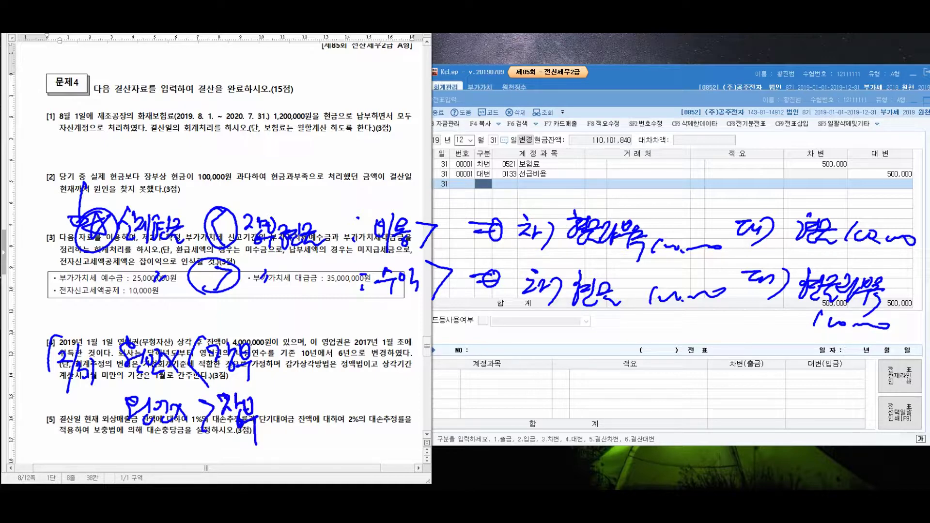
Annotate the less-than line with : 차) 잡손실 and the greater-than line with : 대) 잡이익.
{"action": "left_click_drag", "start_coordinate": [265, 348], "coordinate": [266, 353]}
{"action": "left_click_drag", "start_coordinate": [284, 423], "coordinate": [285, 429]}
{"action": "left_click_drag", "start_coordinate": [307, 336], "coordinate": [348, 375]}
{"action": "mouse_move", "coordinate": [363, 340]}
{"action": "left_mouse_down"}
{"action": "mouse_move", "coordinate": [384, 361]}
{"action": "mouse_move", "coordinate": [383, 380]}
{"action": "mouse_move", "coordinate": [410, 369]}
{"action": "mouse_move", "coordinate": [414, 380]}
{"action": "left_mouse_up"}
{"action": "left_click_drag", "start_coordinate": [312, 412], "coordinate": [313, 420]}
{"action": "left_click_drag", "start_coordinate": [319, 409], "coordinate": [345, 444]}
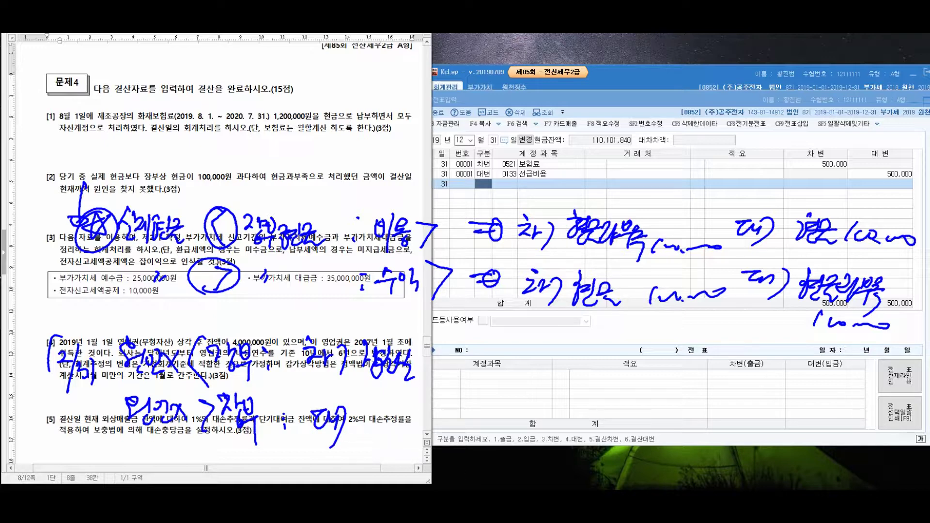
{"action": "mouse_move", "coordinate": [365, 408]}
{"action": "left_mouse_down"}
{"action": "mouse_move", "coordinate": [373, 429]}
{"action": "mouse_move", "coordinate": [381, 412]}
{"action": "left_mouse_up"}
{"action": "mouse_move", "coordinate": [380, 421]}
{"action": "left_mouse_down"}
{"action": "mouse_move", "coordinate": [384, 442]}
{"action": "mouse_move", "coordinate": [397, 433]}
{"action": "left_mouse_up"}
{"action": "mouse_move", "coordinate": [400, 411]}
{"action": "left_mouse_down"}
{"action": "mouse_move", "coordinate": [403, 439]}
{"action": "mouse_move", "coordinate": [428, 421]}
{"action": "mouse_move", "coordinate": [435, 444]}
{"action": "left_mouse_up"}
Draw a circled star after the 12/31 note and handwrite 차) 잡손실 100,000 followed by 대).
{"action": "left_click_drag", "start_coordinate": [462, 352], "coordinate": [475, 367]}
{"action": "mouse_move", "coordinate": [460, 346]}
{"action": "left_mouse_down"}
{"action": "mouse_move", "coordinate": [476, 371]}
{"action": "mouse_move", "coordinate": [481, 346]}
{"action": "left_mouse_up"}
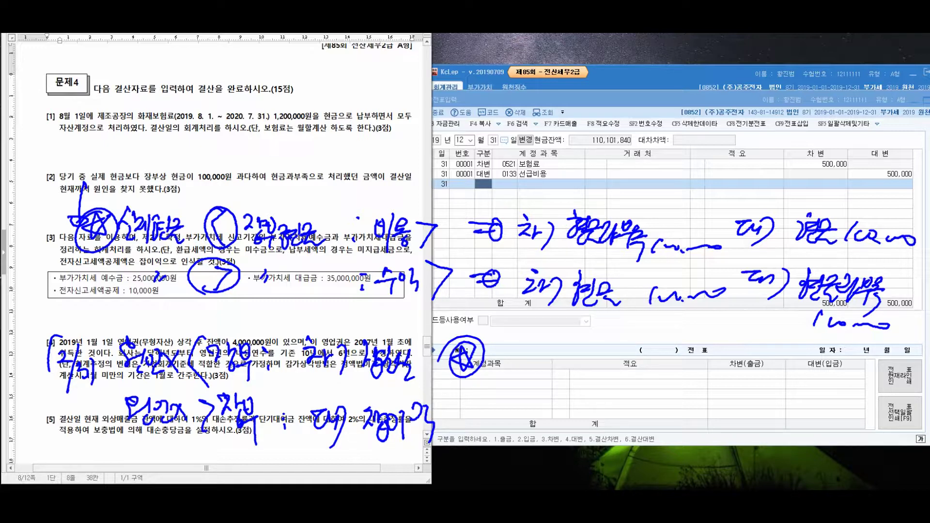
{"action": "left_click_drag", "start_coordinate": [508, 369], "coordinate": [514, 382]}
{"action": "left_click_drag", "start_coordinate": [517, 374], "coordinate": [528, 386]}
{"action": "mouse_move", "coordinate": [537, 370]}
{"action": "left_mouse_down"}
{"action": "mouse_move", "coordinate": [541, 386]}
{"action": "mouse_move", "coordinate": [560, 377]}
{"action": "left_mouse_up"}
{"action": "left_click_drag", "start_coordinate": [561, 364], "coordinate": [581, 388]}
{"action": "left_click_drag", "start_coordinate": [582, 371], "coordinate": [599, 385]}
{"action": "left_click_drag", "start_coordinate": [592, 387], "coordinate": [608, 392]}
{"action": "mouse_move", "coordinate": [649, 355]}
{"action": "left_mouse_down"}
{"action": "mouse_move", "coordinate": [642, 387]}
{"action": "mouse_move", "coordinate": [769, 385]}
{"action": "left_mouse_up"}
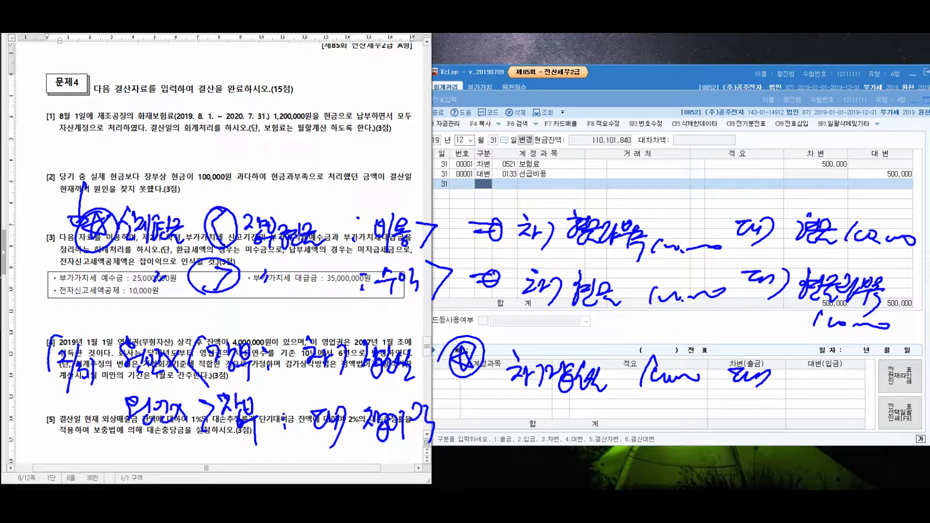
Complete the starred entry's credit side with 현금과부족 100,000.
{"action": "left_click_drag", "start_coordinate": [781, 362], "coordinate": [785, 385]}
{"action": "mouse_move", "coordinate": [781, 373]}
{"action": "left_mouse_down"}
{"action": "mouse_move", "coordinate": [799, 382]}
{"action": "mouse_move", "coordinate": [793, 378]}
{"action": "left_mouse_up"}
{"action": "mouse_move", "coordinate": [799, 366]}
{"action": "left_mouse_down"}
{"action": "mouse_move", "coordinate": [816, 373]}
{"action": "mouse_move", "coordinate": [819, 364]}
{"action": "left_mouse_up"}
{"action": "mouse_move", "coordinate": [805, 377]}
{"action": "left_mouse_down"}
{"action": "mouse_move", "coordinate": [816, 390]}
{"action": "mouse_move", "coordinate": [838, 388]}
{"action": "mouse_move", "coordinate": [874, 367]}
{"action": "mouse_move", "coordinate": [872, 397]}
{"action": "left_mouse_up"}
{"action": "mouse_move", "coordinate": [796, 417]}
{"action": "left_mouse_down"}
{"action": "mouse_move", "coordinate": [809, 406]}
{"action": "mouse_move", "coordinate": [827, 417]}
{"action": "mouse_move", "coordinate": [871, 412]}
{"action": "left_mouse_up"}
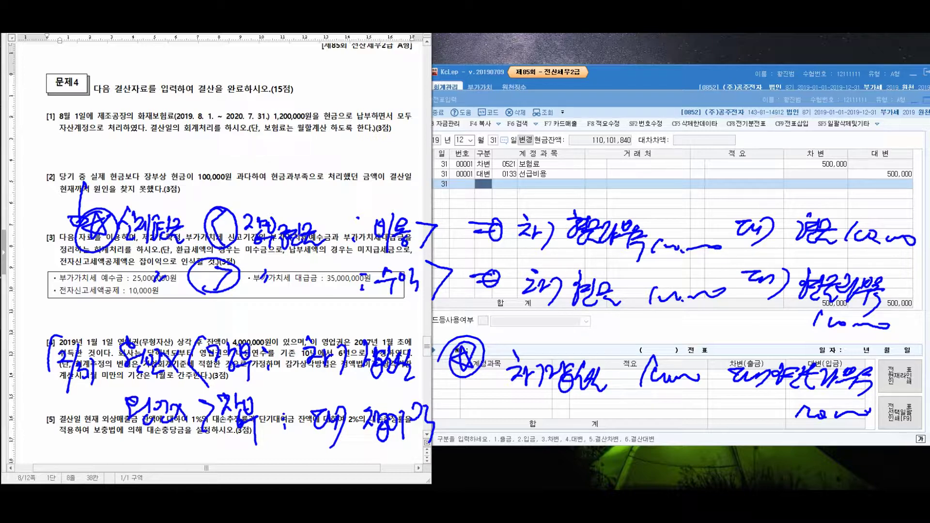
Clear the handwritten annotations and enter a debit line for account 980 잡손실 with an amount of 100,000.
{"action": "key", "text": "Escape"}
{"action": "type", "text": "3"}
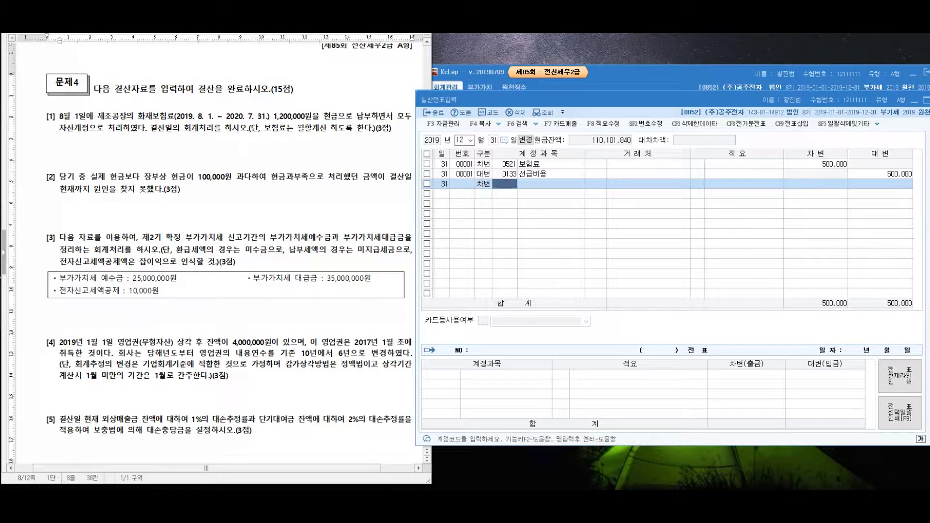
{"action": "type", "text": "*98"}
{"action": "key", "text": "Return"}
{"action": "key", "text": "BackSpace"}
{"action": "key", "text": "BackSpace"}
{"action": "key", "text": "BackSpace"}
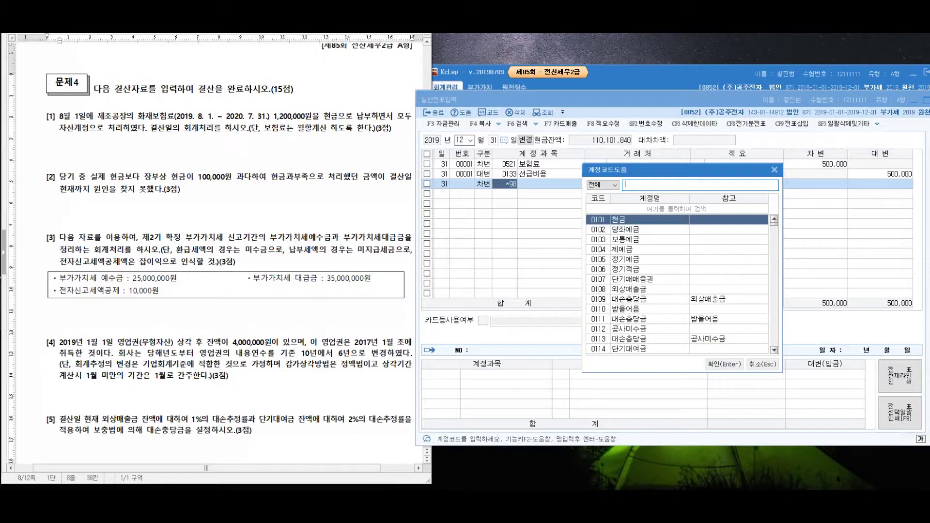
{"action": "key", "text": "Return"}
{"action": "type", "text": "980"}
{"action": "key", "text": "Return"}
{"action": "key", "text": "Return"}
{"action": "key", "text": "Return"}
{"action": "type", "text": "100000"}
{"action": "key", "text": "Return"}
Enter a balancing credit line for account 141 현금과부족 with an amount of 100,000.
{"action": "type", "text": "4"}
{"action": "key", "text": "Return"}
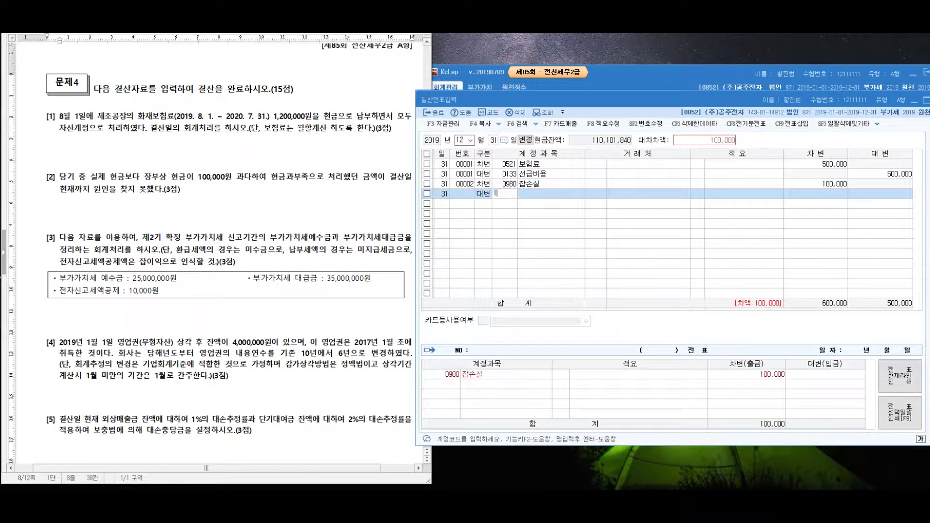
{"action": "type", "text": "141"}
{"action": "key", "text": "Return"}
{"action": "key", "text": "Return"}
{"action": "key", "text": "Return"}
{"action": "key", "text": "Return"}
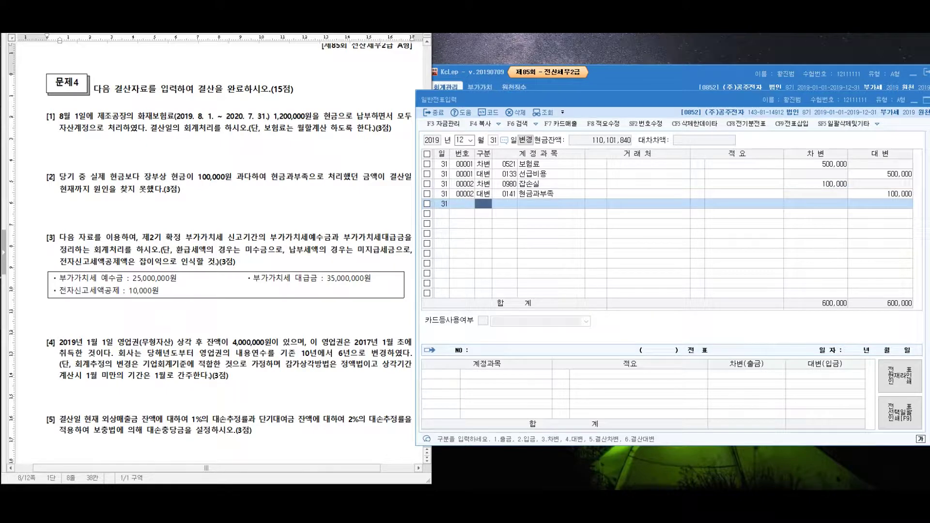
Draw a bracket from problem 3 down to a circled handwritten note over problem 4.
{"action": "left_click", "coordinate": [242, 262]}
{"action": "scroll", "coordinate": [243, 262], "scroll_direction": "down", "scroll_amount": 4}
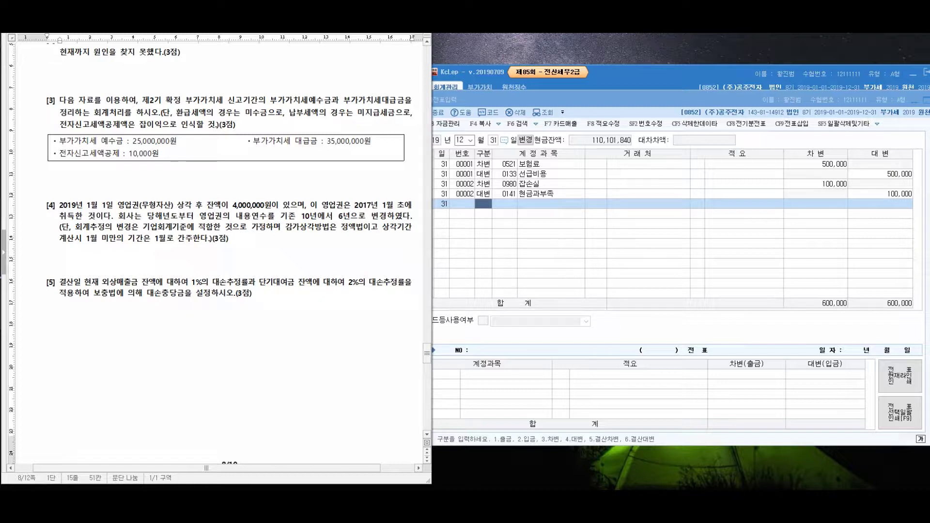
{"action": "mouse_move", "coordinate": [52, 99]}
{"action": "left_mouse_down"}
{"action": "mouse_move", "coordinate": [28, 226]}
{"action": "mouse_move", "coordinate": [49, 221]}
{"action": "mouse_move", "coordinate": [27, 228]}
{"action": "left_mouse_up"}
{"action": "mouse_move", "coordinate": [92, 213]}
{"action": "left_mouse_down"}
{"action": "mouse_move", "coordinate": [104, 254]}
{"action": "mouse_move", "coordinate": [135, 228]}
{"action": "mouse_move", "coordinate": [90, 274]}
{"action": "mouse_move", "coordinate": [131, 213]}
{"action": "left_mouse_up"}
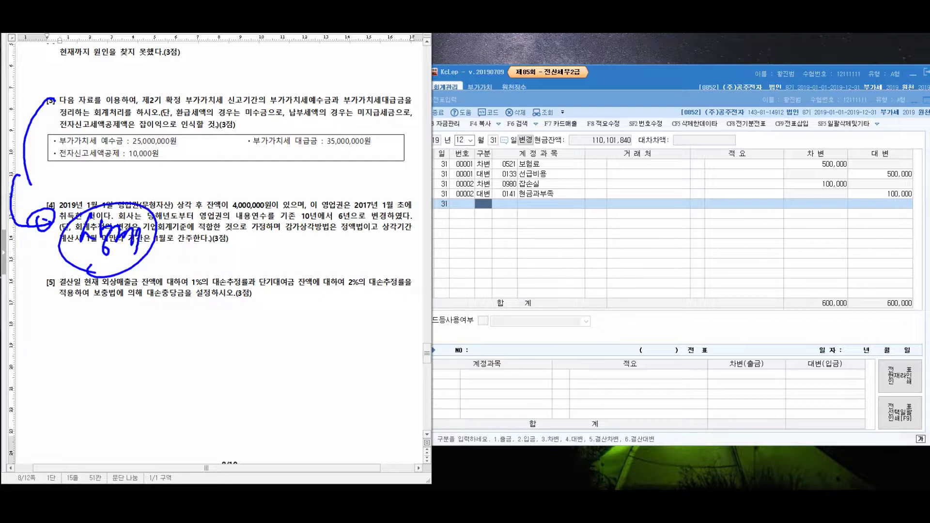
Label 부가가치세 예수금 as 부채 and 부가가치세 대급금 as 자산 above the problem 3 data box.
{"action": "mouse_move", "coordinate": [121, 101]}
{"action": "left_mouse_down"}
{"action": "mouse_move", "coordinate": [137, 118]}
{"action": "mouse_move", "coordinate": [135, 136]}
{"action": "mouse_move", "coordinate": [160, 114]}
{"action": "mouse_move", "coordinate": [163, 149]}
{"action": "left_mouse_up"}
{"action": "mouse_move", "coordinate": [305, 115]}
{"action": "left_mouse_down"}
{"action": "mouse_move", "coordinate": [321, 137]}
{"action": "mouse_move", "coordinate": [359, 142]}
{"action": "left_mouse_up"}
{"action": "left_click_drag", "start_coordinate": [359, 121], "coordinate": [386, 115]}
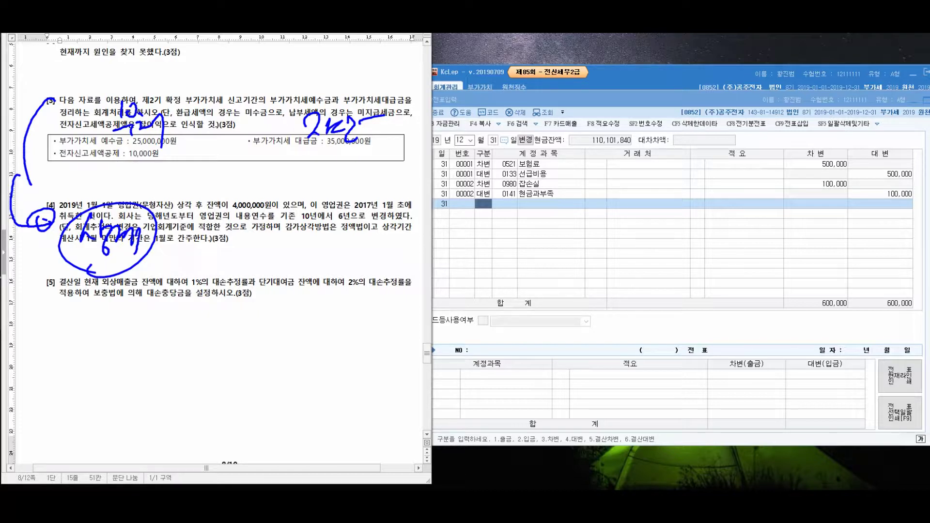
Handwrite the VAT offset entry as 차) 부가세예수금 25,000,000 and 대) 부가세대급금 35,000,000.
{"action": "left_click_drag", "start_coordinate": [187, 219], "coordinate": [228, 261]}
{"action": "mouse_move", "coordinate": [249, 231]}
{"action": "left_mouse_down"}
{"action": "mouse_move", "coordinate": [264, 248]}
{"action": "mouse_move", "coordinate": [279, 245]}
{"action": "left_mouse_up"}
{"action": "mouse_move", "coordinate": [264, 247]}
{"action": "left_mouse_down"}
{"action": "mouse_move", "coordinate": [266, 266]}
{"action": "mouse_move", "coordinate": [296, 256]}
{"action": "mouse_move", "coordinate": [371, 266]}
{"action": "mouse_move", "coordinate": [566, 244]}
{"action": "mouse_move", "coordinate": [575, 252]}
{"action": "left_mouse_up"}
{"action": "left_click_drag", "start_coordinate": [583, 237], "coordinate": [586, 265]}
{"action": "mouse_move", "coordinate": [621, 228]}
{"action": "left_mouse_down"}
{"action": "mouse_move", "coordinate": [639, 265]}
{"action": "mouse_move", "coordinate": [671, 256]}
{"action": "mouse_move", "coordinate": [774, 270]}
{"action": "left_mouse_up"}
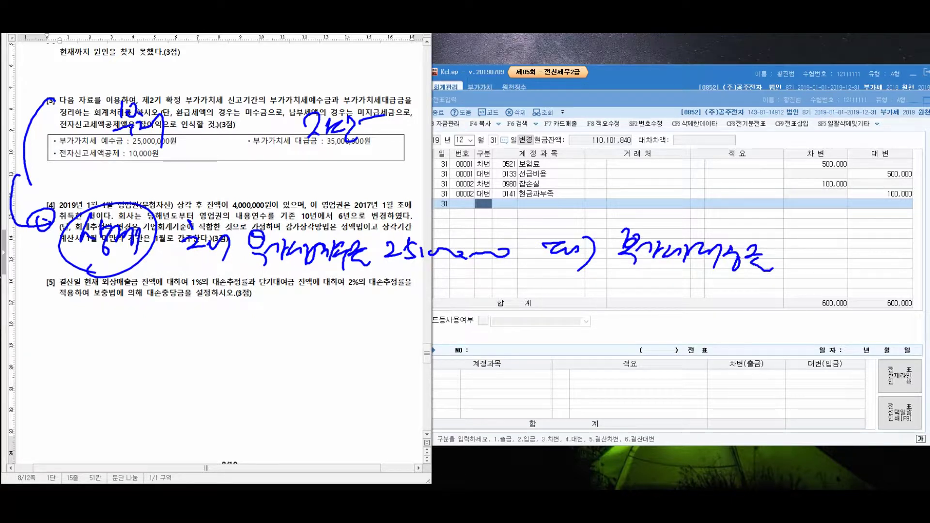
{"action": "mouse_move", "coordinate": [789, 239]}
{"action": "left_mouse_down"}
{"action": "mouse_move", "coordinate": [795, 270]}
{"action": "mouse_move", "coordinate": [906, 265]}
{"action": "left_mouse_up"}
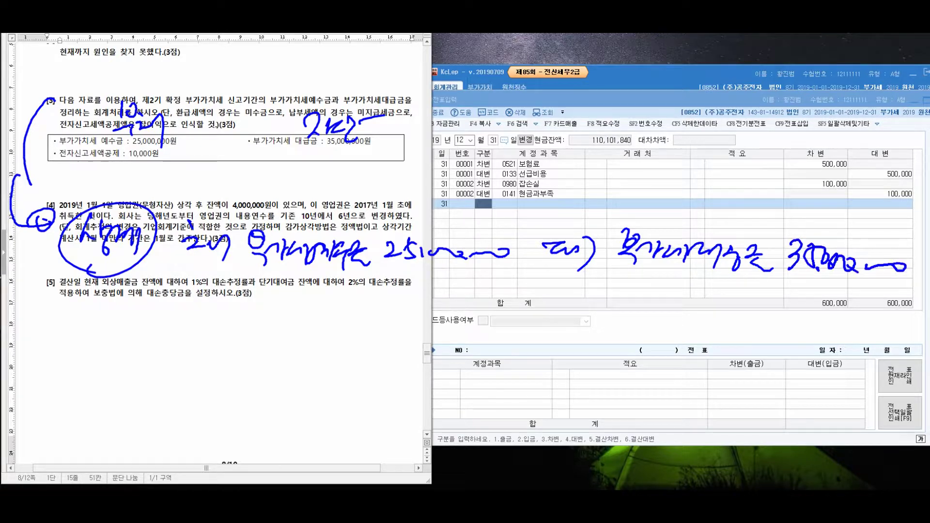
Add 잡이익 10,000 below 부가세대급금 on the credit side of the handwritten entry.
{"action": "left_click_drag", "start_coordinate": [629, 293], "coordinate": [649, 310]}
{"action": "mouse_move", "coordinate": [645, 303]}
{"action": "left_mouse_down"}
{"action": "mouse_move", "coordinate": [649, 330]}
{"action": "mouse_move", "coordinate": [659, 327]}
{"action": "left_mouse_up"}
{"action": "mouse_move", "coordinate": [658, 298]}
{"action": "left_mouse_down"}
{"action": "mouse_move", "coordinate": [672, 320]}
{"action": "mouse_move", "coordinate": [684, 314]}
{"action": "left_mouse_up"}
{"action": "mouse_move", "coordinate": [681, 298]}
{"action": "left_mouse_down"}
{"action": "mouse_move", "coordinate": [708, 320]}
{"action": "mouse_move", "coordinate": [704, 329]}
{"action": "left_mouse_up"}
{"action": "left_click_drag", "start_coordinate": [837, 294], "coordinate": [853, 310]}
{"action": "left_click_drag", "start_coordinate": [848, 305], "coordinate": [868, 319]}
{"action": "left_click_drag", "start_coordinate": [879, 305], "coordinate": [915, 308]}
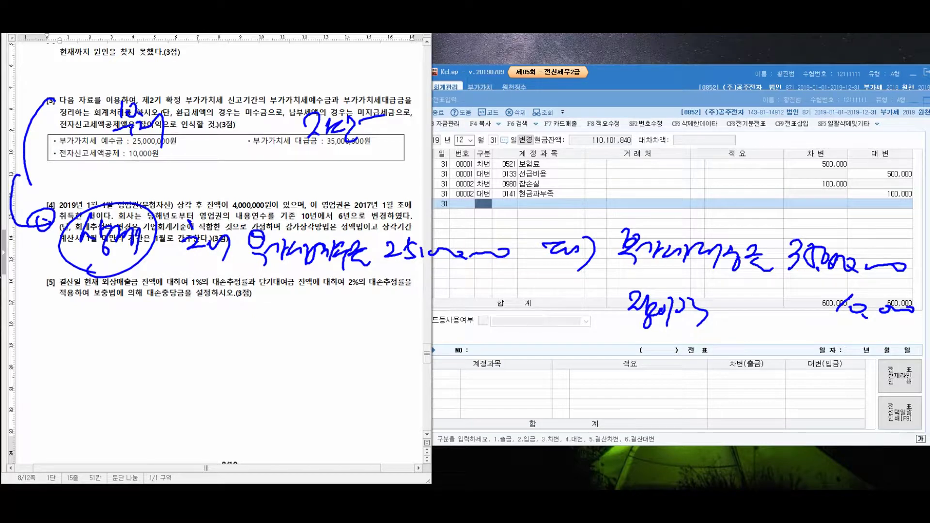
Draw total lines under both sides of the handwritten entry, write 35,010,000 on each, and add a circled arrow between them.
{"action": "left_click_drag", "start_coordinate": [221, 395], "coordinate": [466, 415]}
{"action": "left_click_drag", "start_coordinate": [594, 426], "coordinate": [913, 443]}
{"action": "mouse_move", "coordinate": [716, 414]}
{"action": "left_mouse_down"}
{"action": "mouse_move", "coordinate": [714, 443]}
{"action": "mouse_move", "coordinate": [869, 442]}
{"action": "left_mouse_up"}
{"action": "mouse_move", "coordinate": [322, 392]}
{"action": "left_mouse_down"}
{"action": "mouse_move", "coordinate": [330, 417]}
{"action": "mouse_move", "coordinate": [347, 422]}
{"action": "mouse_move", "coordinate": [381, 410]}
{"action": "mouse_move", "coordinate": [413, 425]}
{"action": "mouse_move", "coordinate": [466, 412]}
{"action": "mouse_move", "coordinate": [458, 411]}
{"action": "left_mouse_up"}
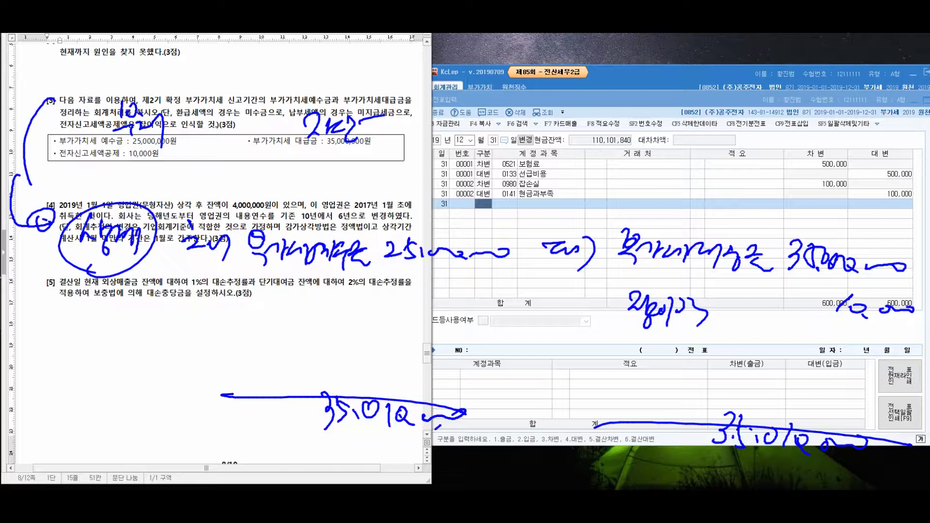
{"action": "left_click_drag", "start_coordinate": [559, 340], "coordinate": [571, 389]}
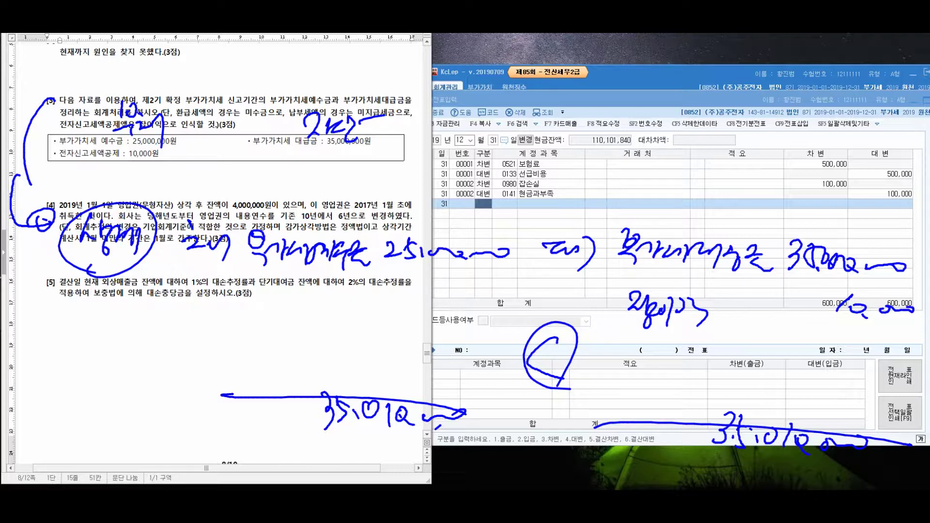
Handwrite the balancing debit 미수금 10,010,000 below 부가세예수금.
{"action": "mouse_move", "coordinate": [267, 318]}
{"action": "left_mouse_down"}
{"action": "mouse_move", "coordinate": [282, 339]}
{"action": "mouse_move", "coordinate": [315, 323]}
{"action": "mouse_move", "coordinate": [332, 341]}
{"action": "left_mouse_up"}
{"action": "mouse_move", "coordinate": [377, 320]}
{"action": "left_mouse_down"}
{"action": "mouse_move", "coordinate": [378, 339]}
{"action": "mouse_move", "coordinate": [415, 338]}
{"action": "left_mouse_up"}
{"action": "mouse_move", "coordinate": [423, 333]}
{"action": "left_mouse_down"}
{"action": "mouse_move", "coordinate": [442, 333]}
{"action": "mouse_move", "coordinate": [412, 340]}
{"action": "mouse_move", "coordinate": [429, 347]}
{"action": "left_mouse_up"}
{"action": "left_click_drag", "start_coordinate": [436, 333], "coordinate": [484, 335]}
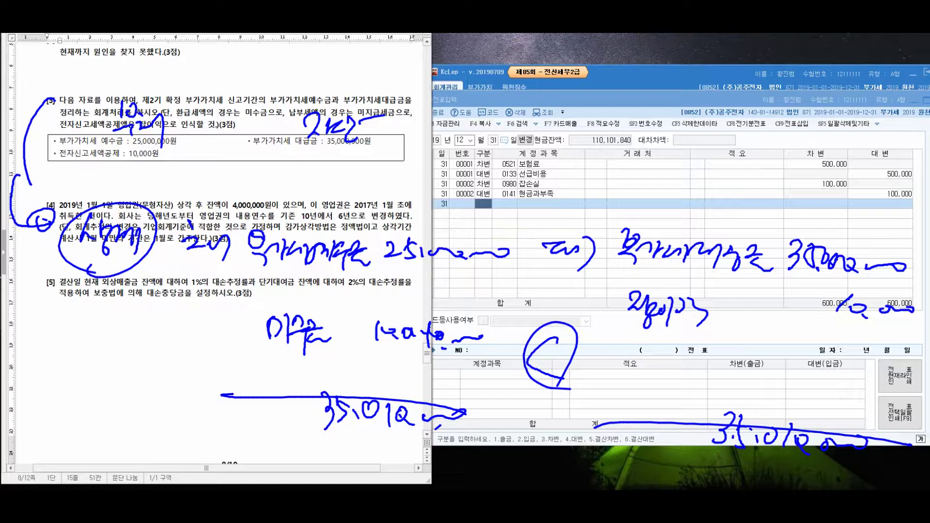
Clear the annotations and enter a debit line for account 255 부가세예수금 with an amount of 25,000,000.
{"action": "key", "text": "Escape"}
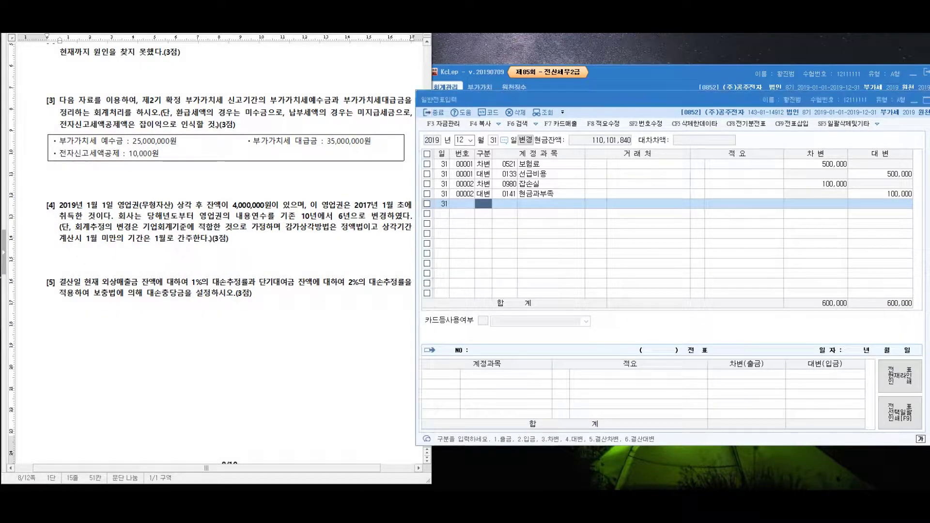
{"action": "key", "text": "Return"}
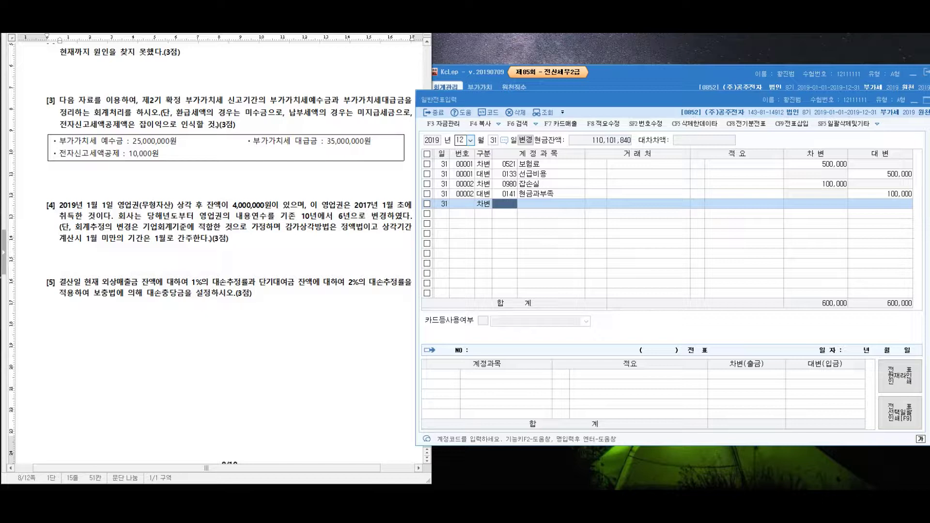
{"action": "type", "text": "255"}
{"action": "key", "text": "Return"}
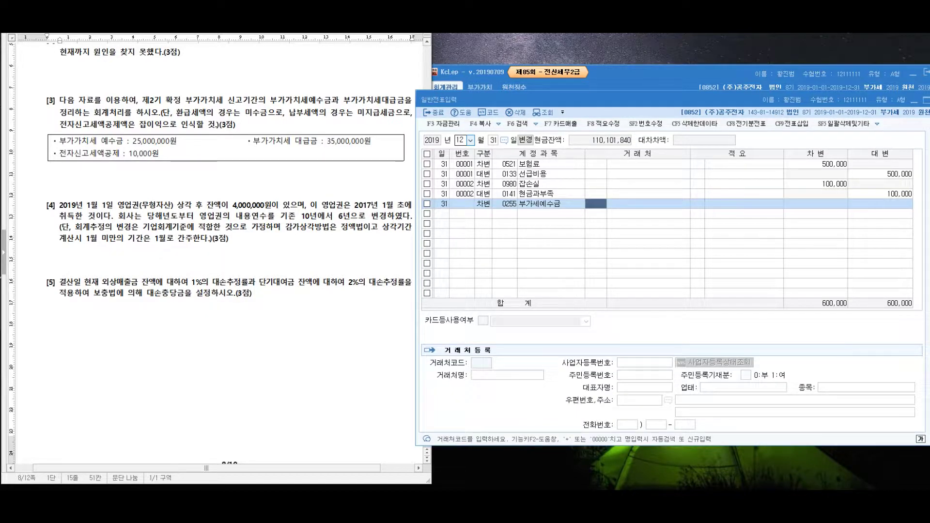
{"action": "key", "text": "Return"}
{"action": "key", "text": "Return"}
{"action": "type", "text": "25000000"}
{"action": "key", "text": "Return"}
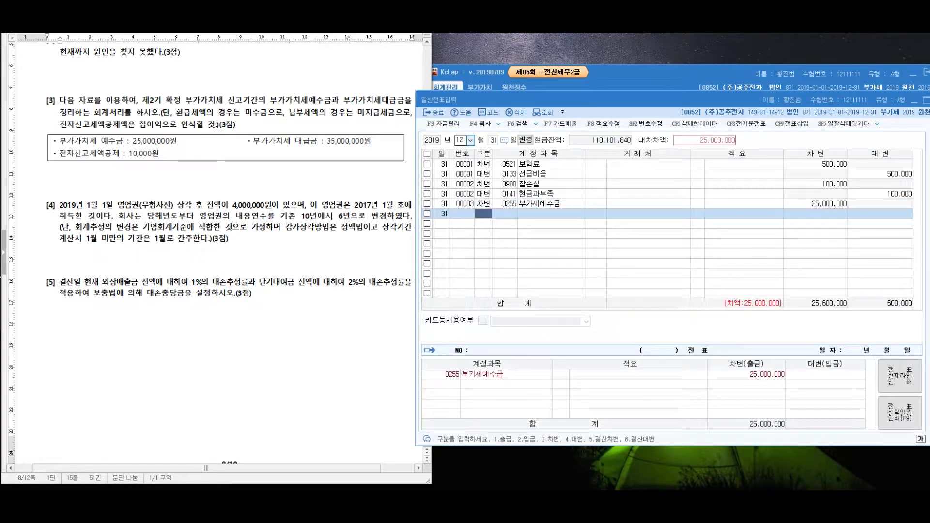
Enter a credit line for account 135 부가세대급금 with an amount of 35,000,000.
{"action": "type", "text": "4153"}
{"action": "key", "text": "Return"}
{"action": "key", "text": "Left"}
{"action": "type", "text": "13"}
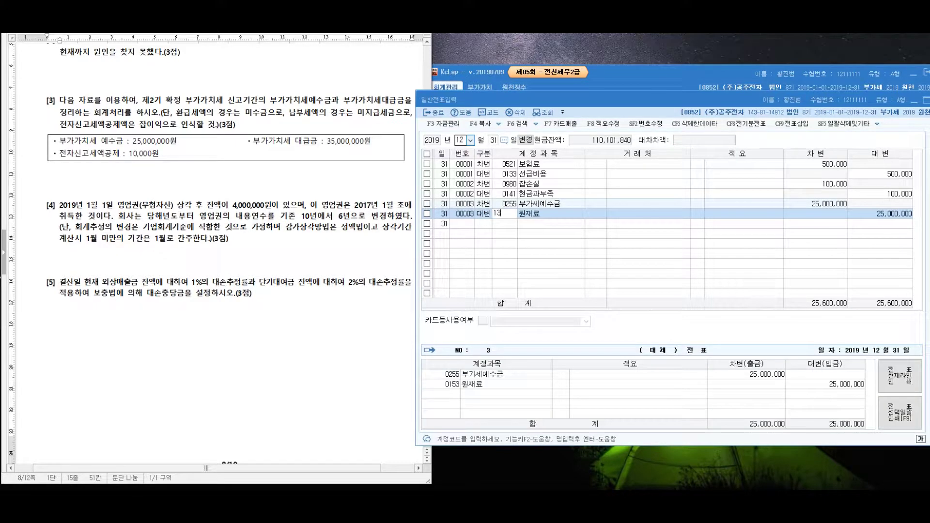
{"action": "type", "text": "5"}
{"action": "key", "text": "Return"}
{"action": "key", "text": "Return"}
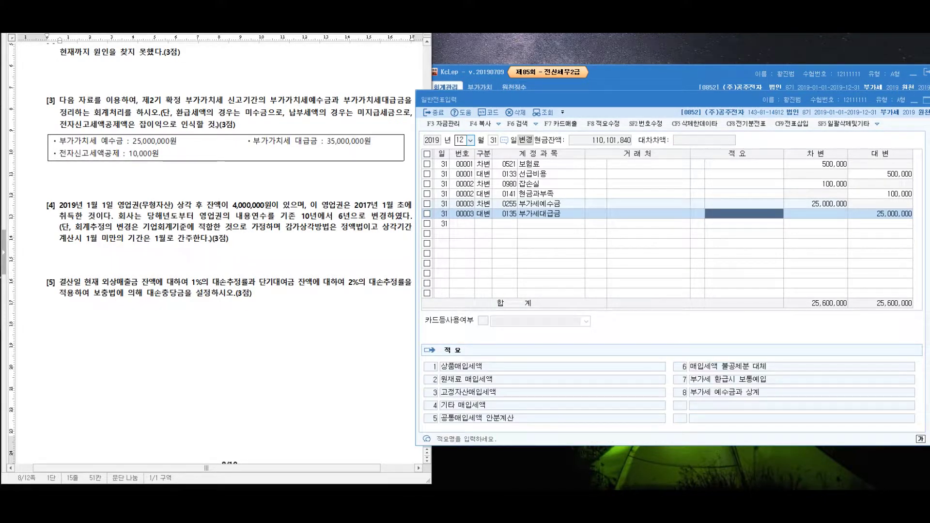
{"action": "key", "text": "Return"}
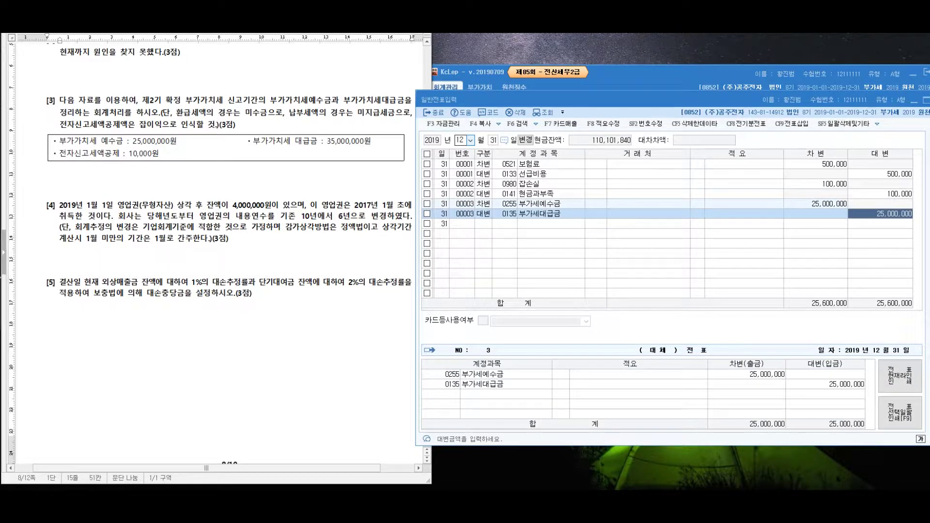
{"action": "type", "text": "35000000"}
{"action": "key", "text": "Return"}
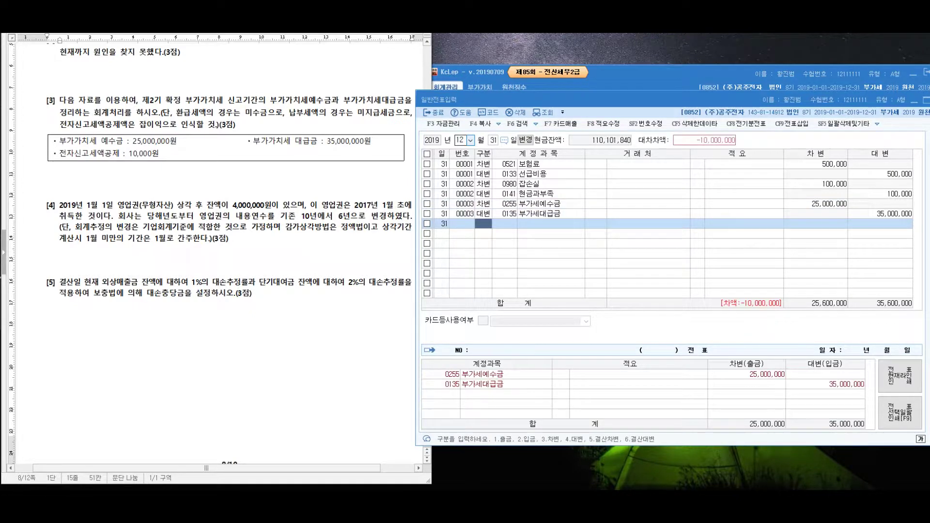
Enter a credit line for account 930 잡이익 with an amount of 10,000.
{"action": "type", "text": "930"}
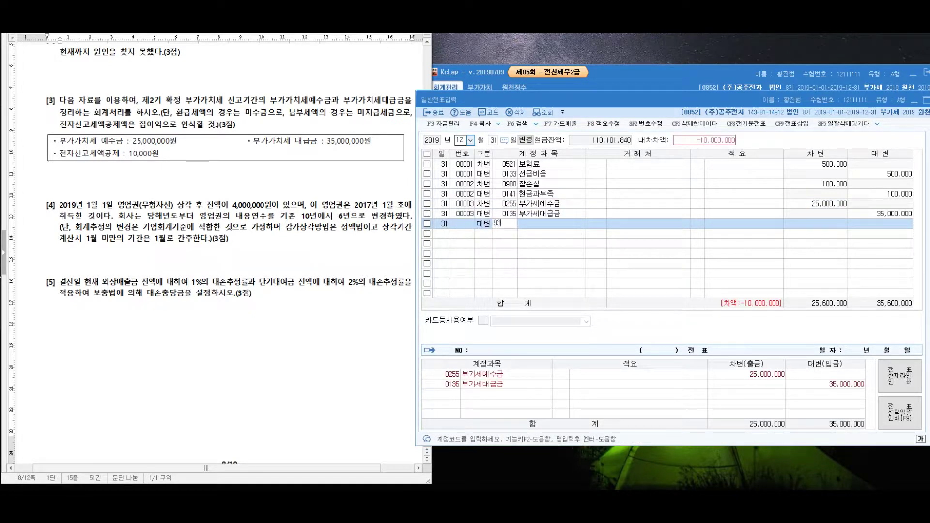
{"action": "key", "text": "Return"}
{"action": "key", "text": "Return"}
{"action": "key", "text": "Return"}
{"action": "type", "text": "100000"}
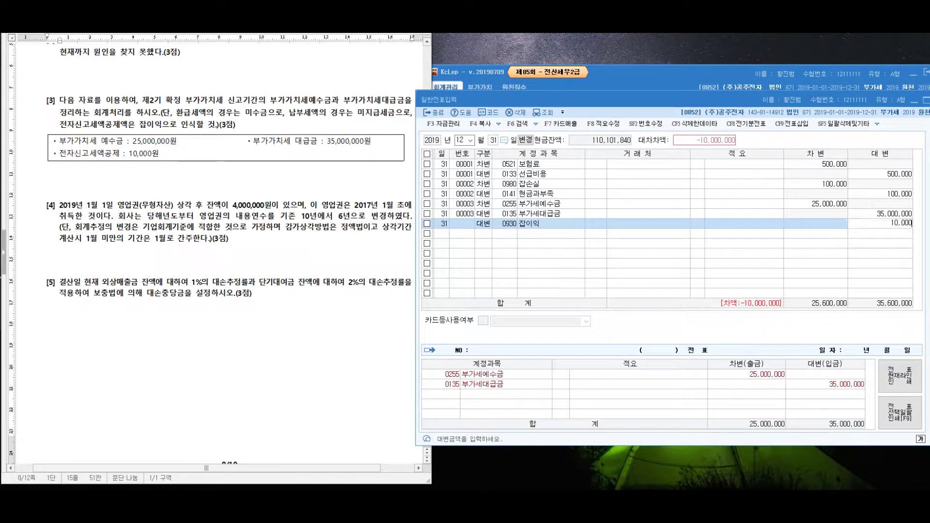
{"action": "key", "text": "Return"}
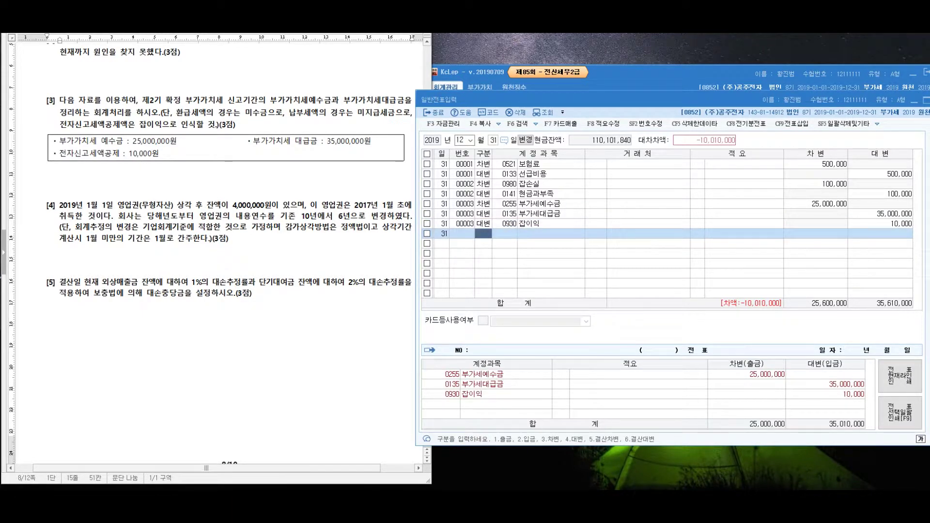
Enter a balancing debit line for account 120 미수금 with an amount of 10,010,000.
{"action": "type", "text": "3"}
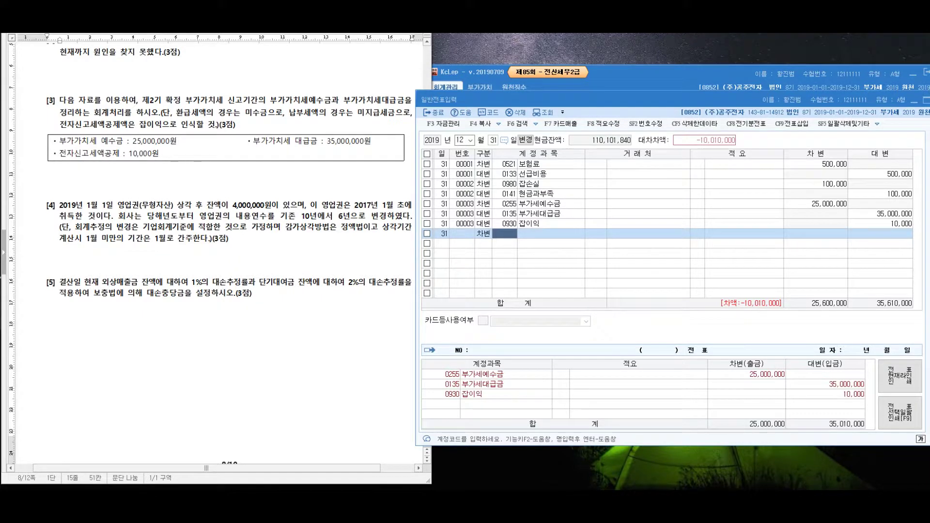
{"action": "type", "text": "120"}
{"action": "key", "text": "Return"}
{"action": "key", "text": "Return"}
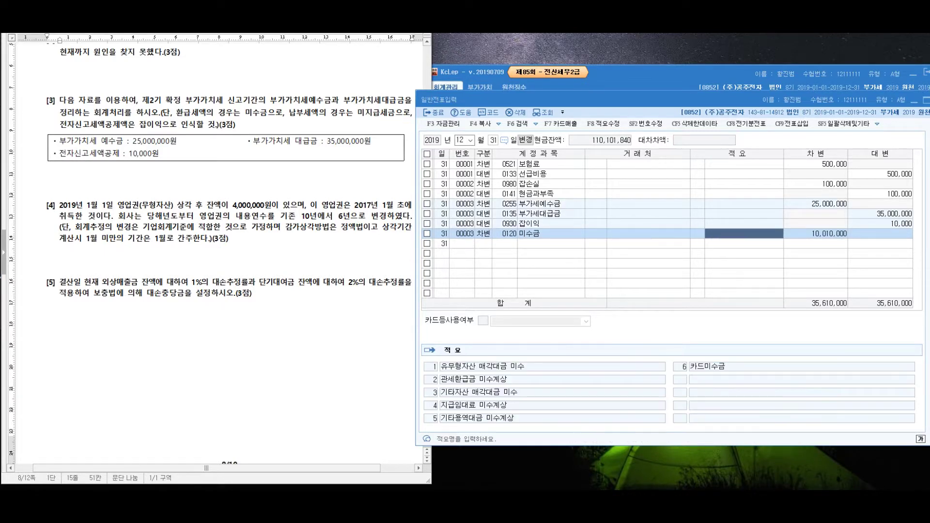
{"action": "key", "text": "Return"}
{"action": "key", "text": "Return"}
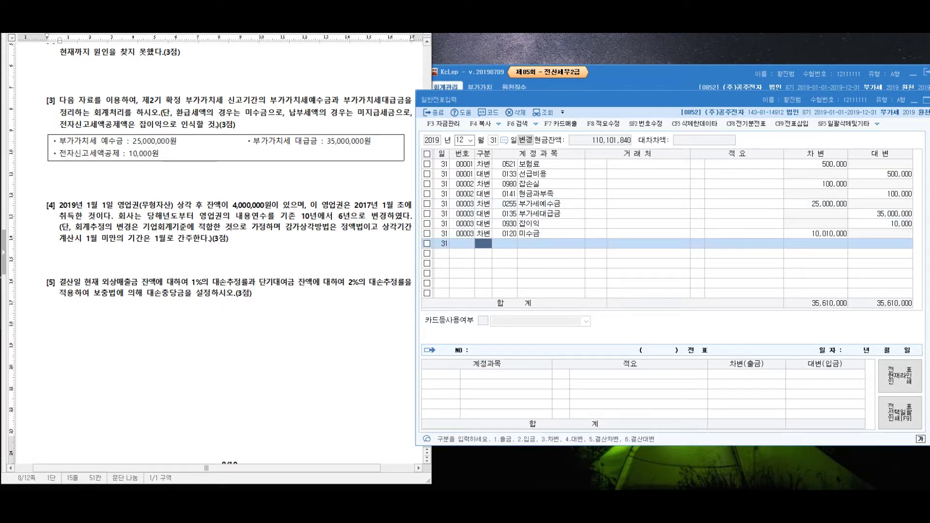